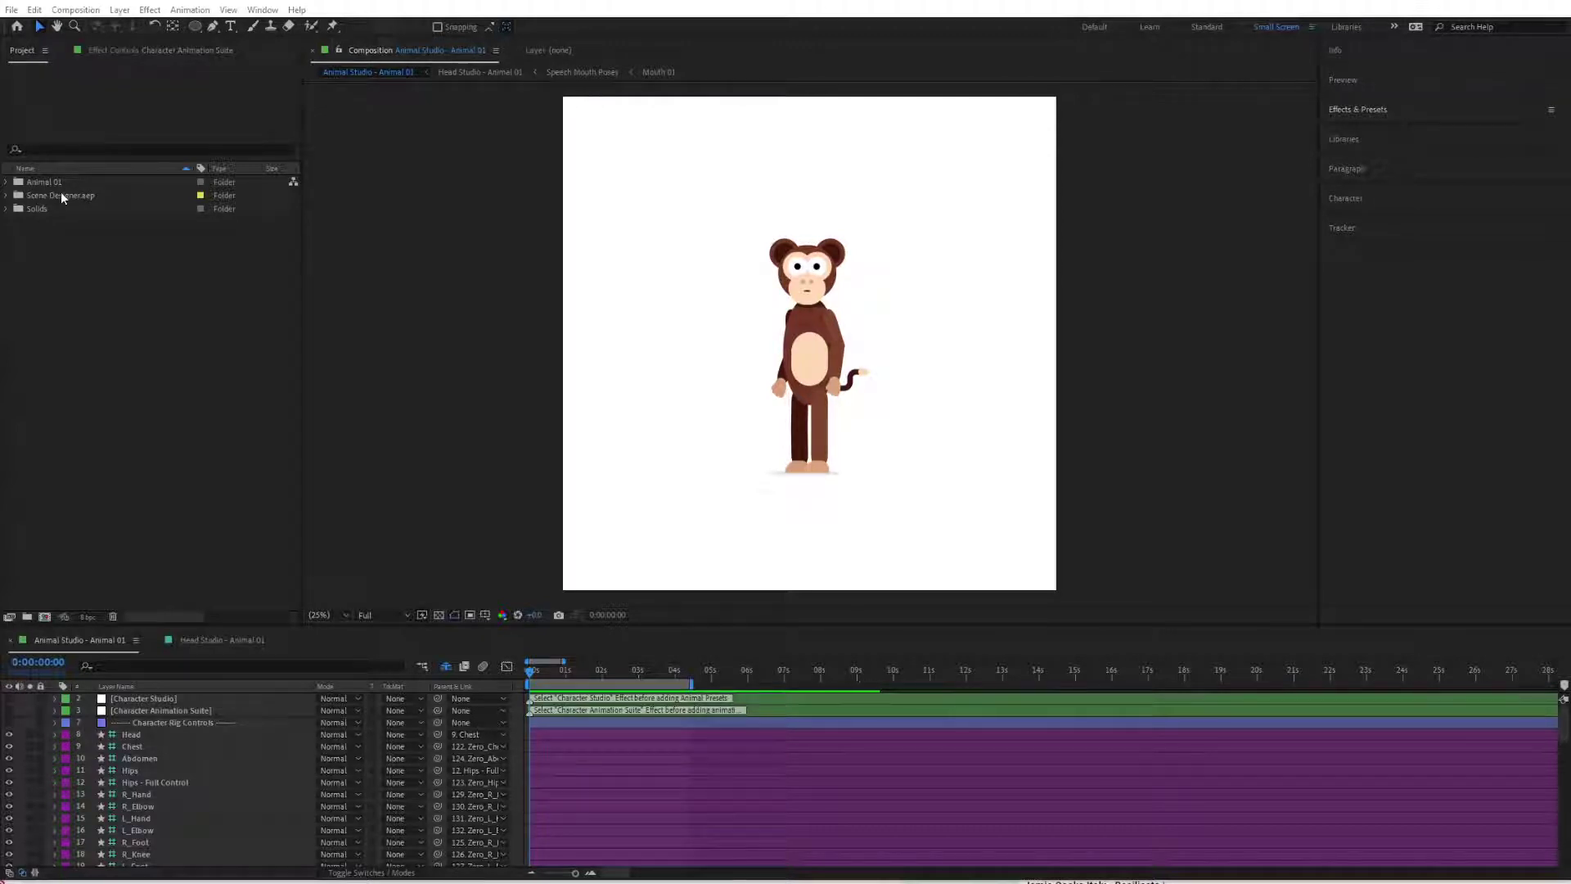
# - Select the Character Animation Suite effect on its layer and search the effects and presets for "cycl"
pyautogui.click(160, 708)
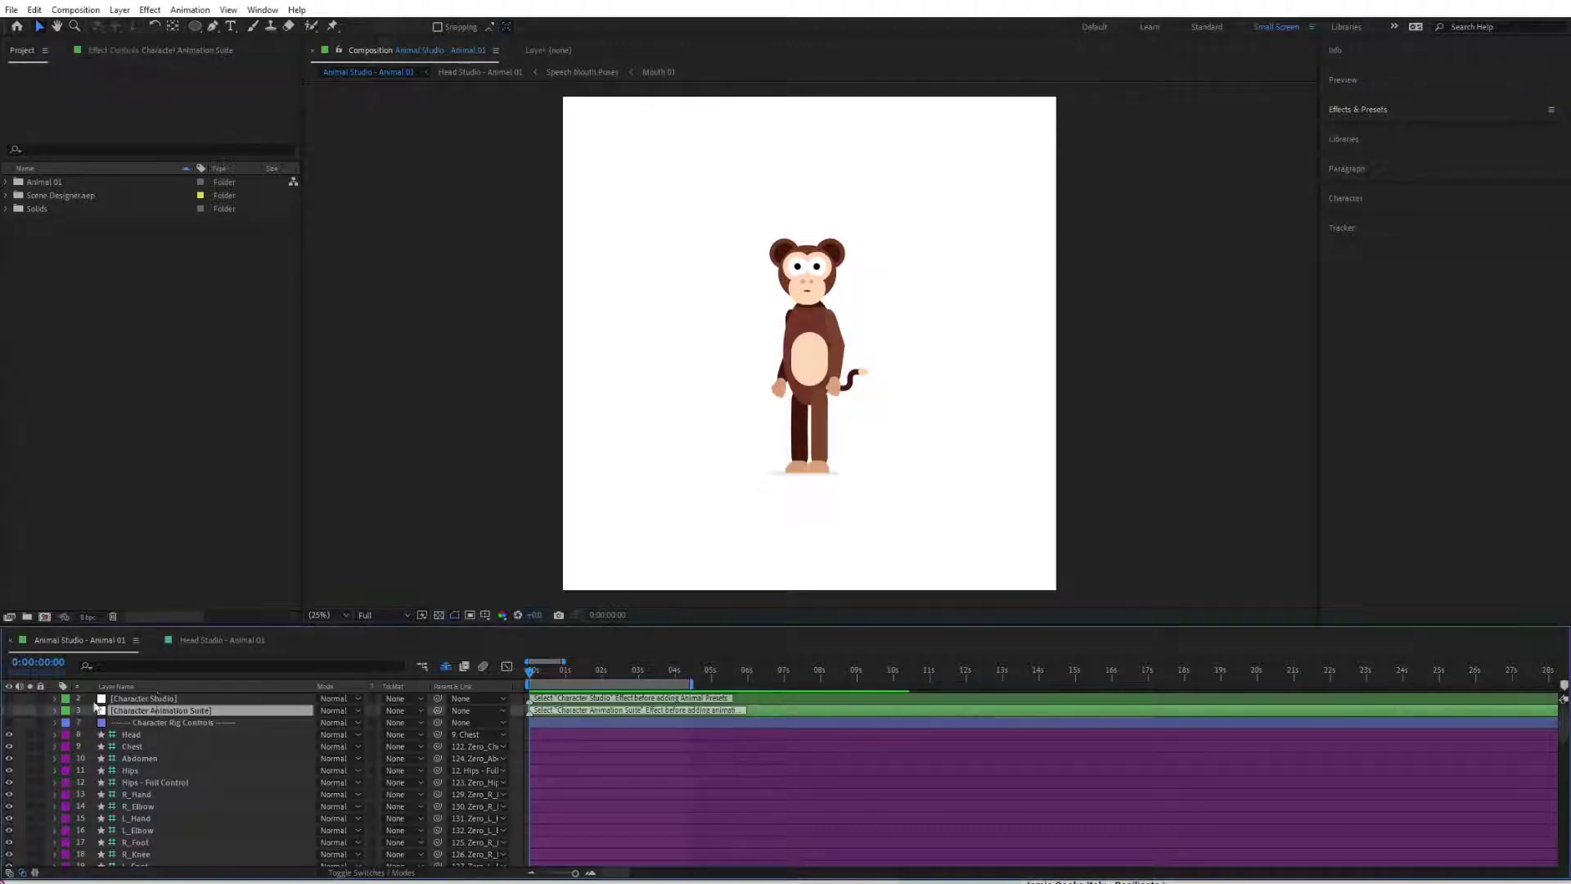
pyautogui.click(113, 54)
pyautogui.click(66, 82)
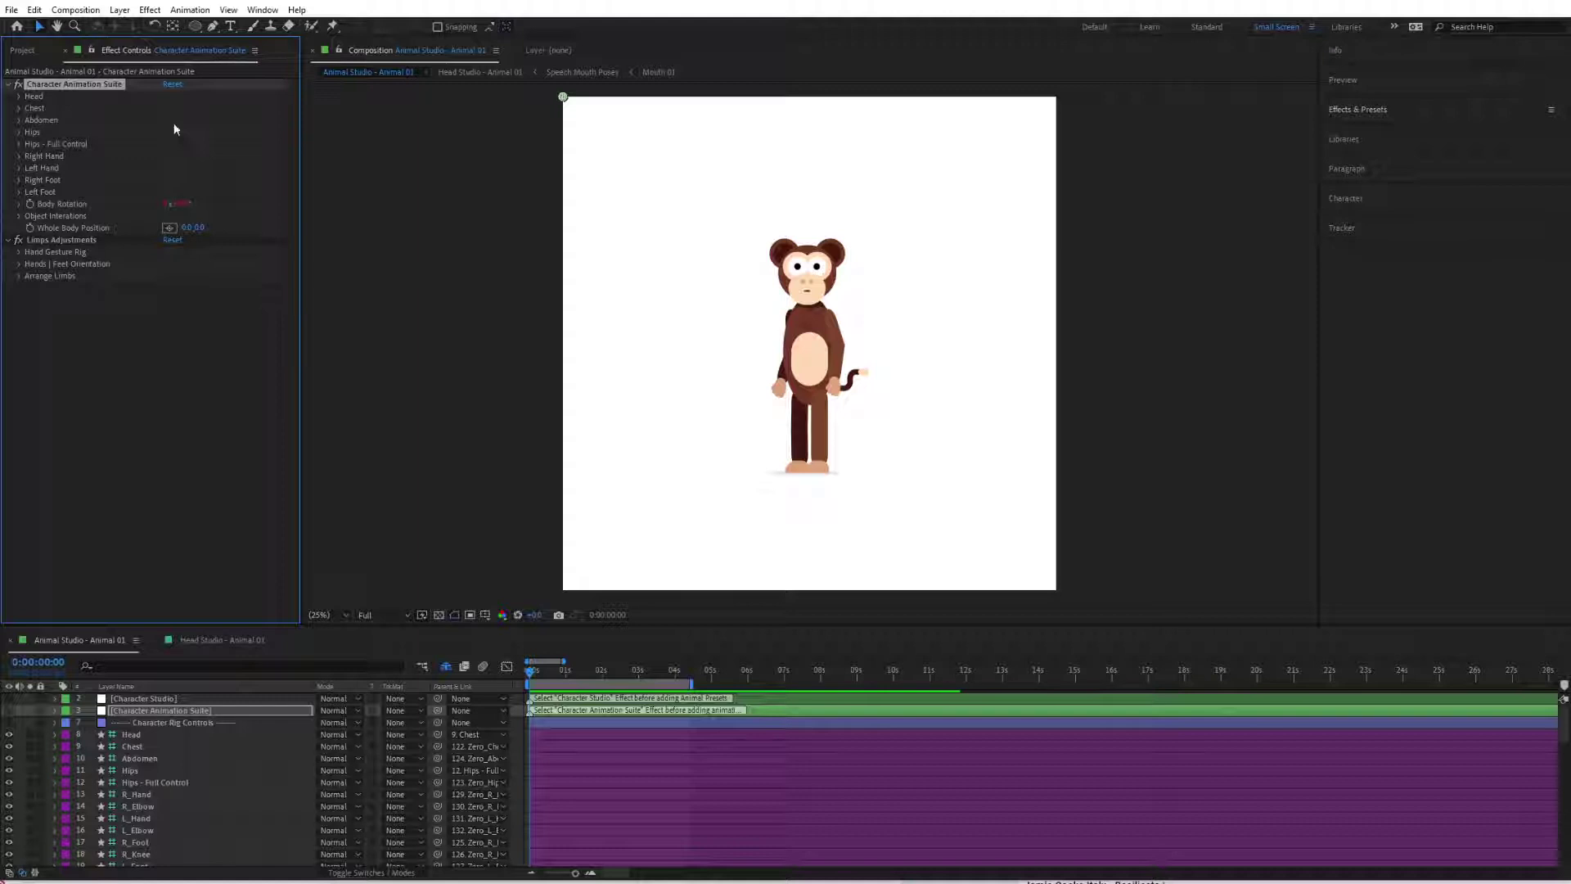
pyautogui.click(1362, 110)
pyautogui.click(1355, 131)
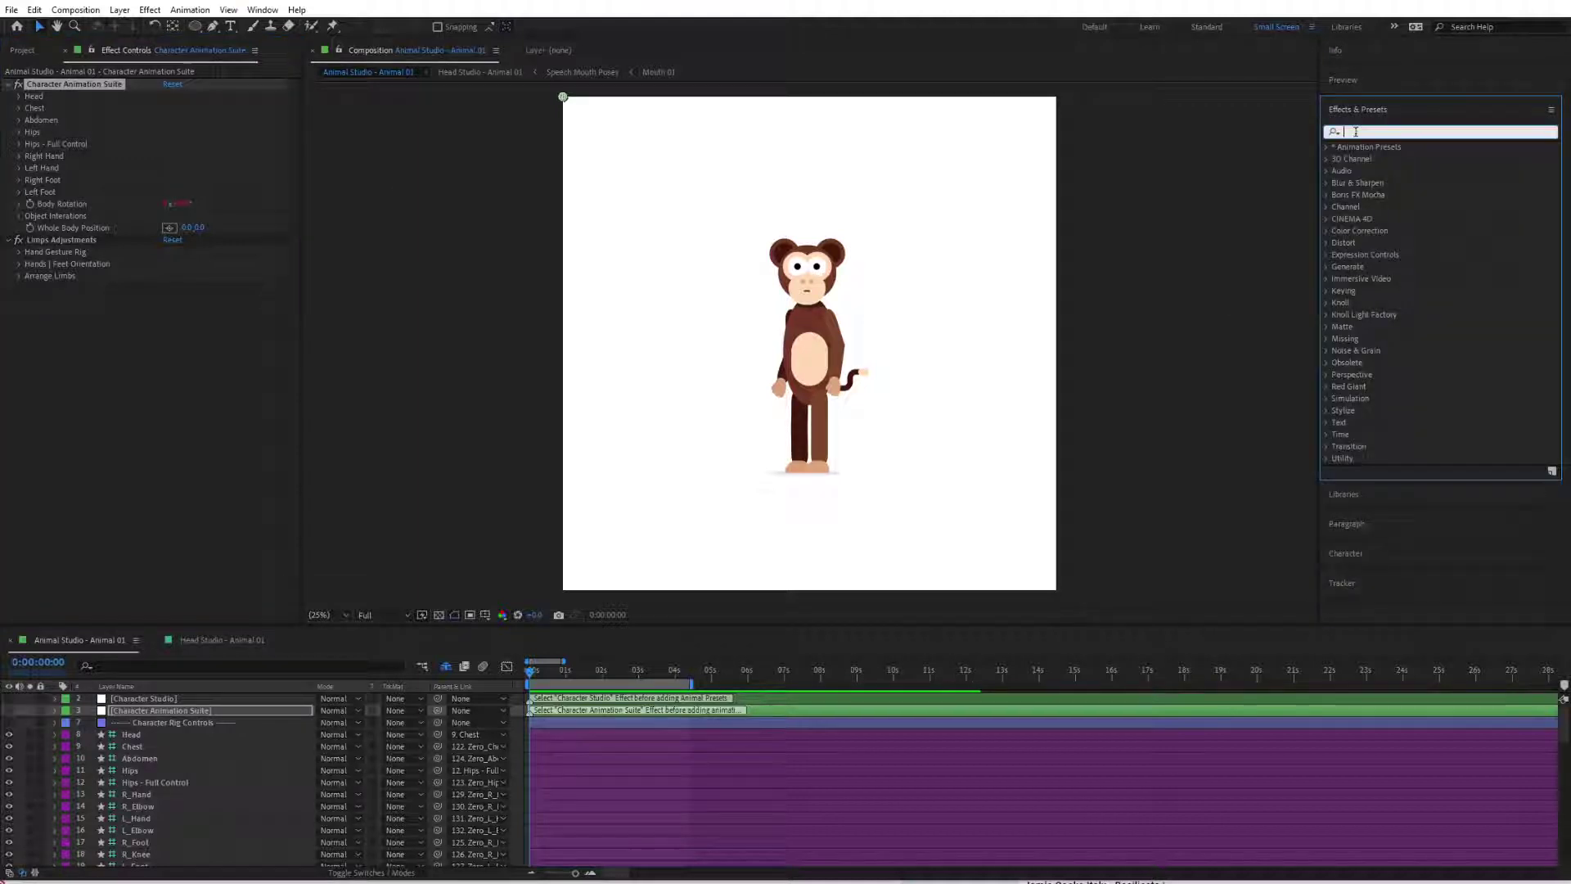
pyautogui.write('cycl')
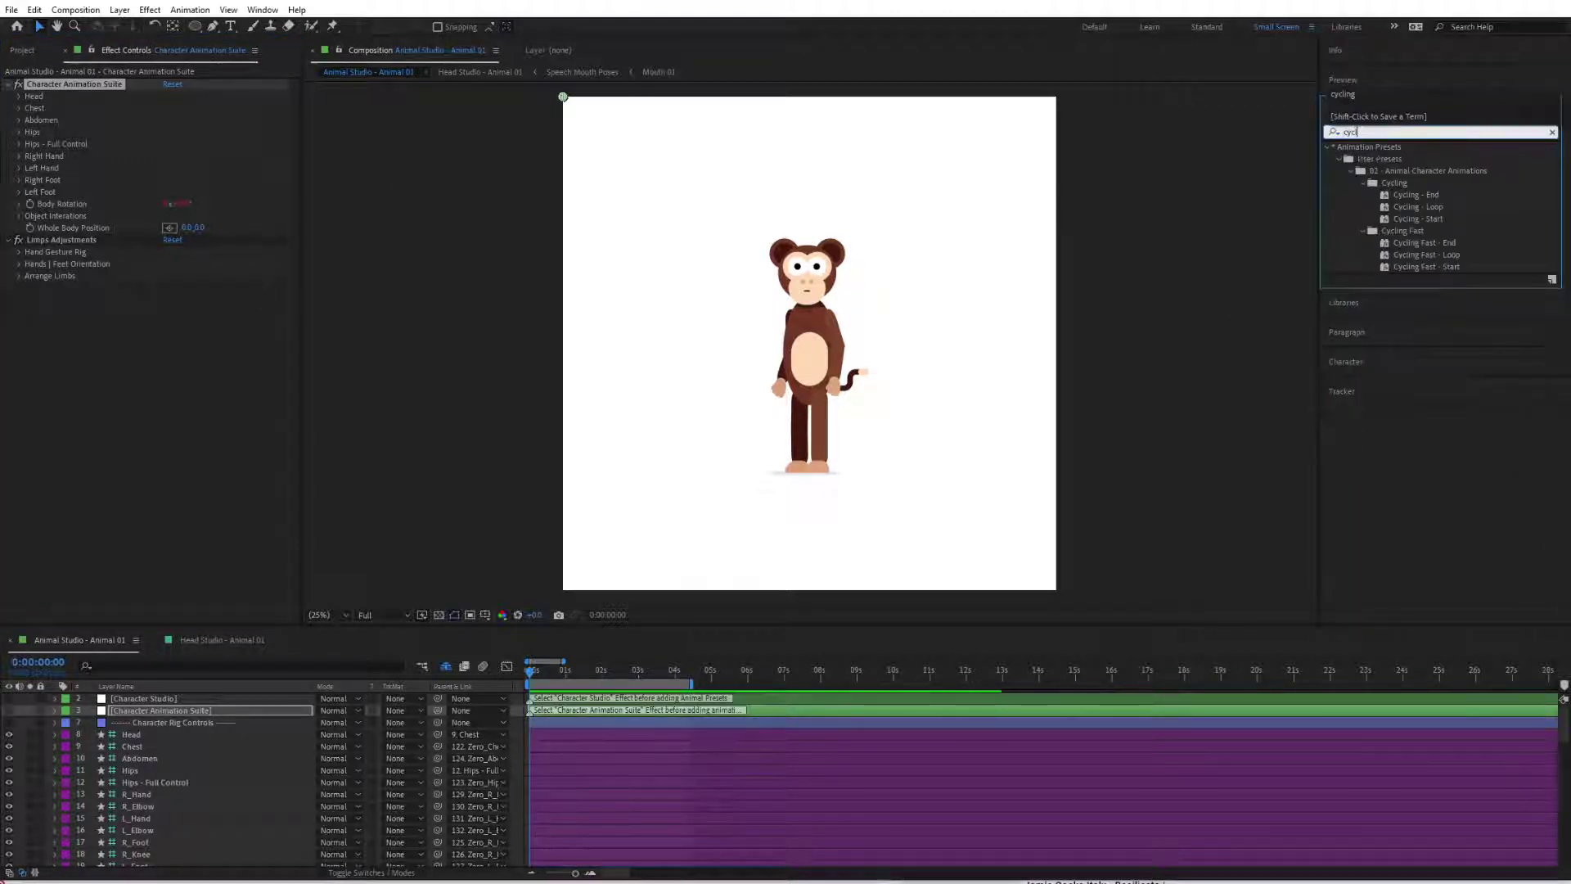
# - Apply the Cycling Fast - Start preset to the Character Animation Suite at the beginning of the timeline
pyautogui.click(1441, 265)
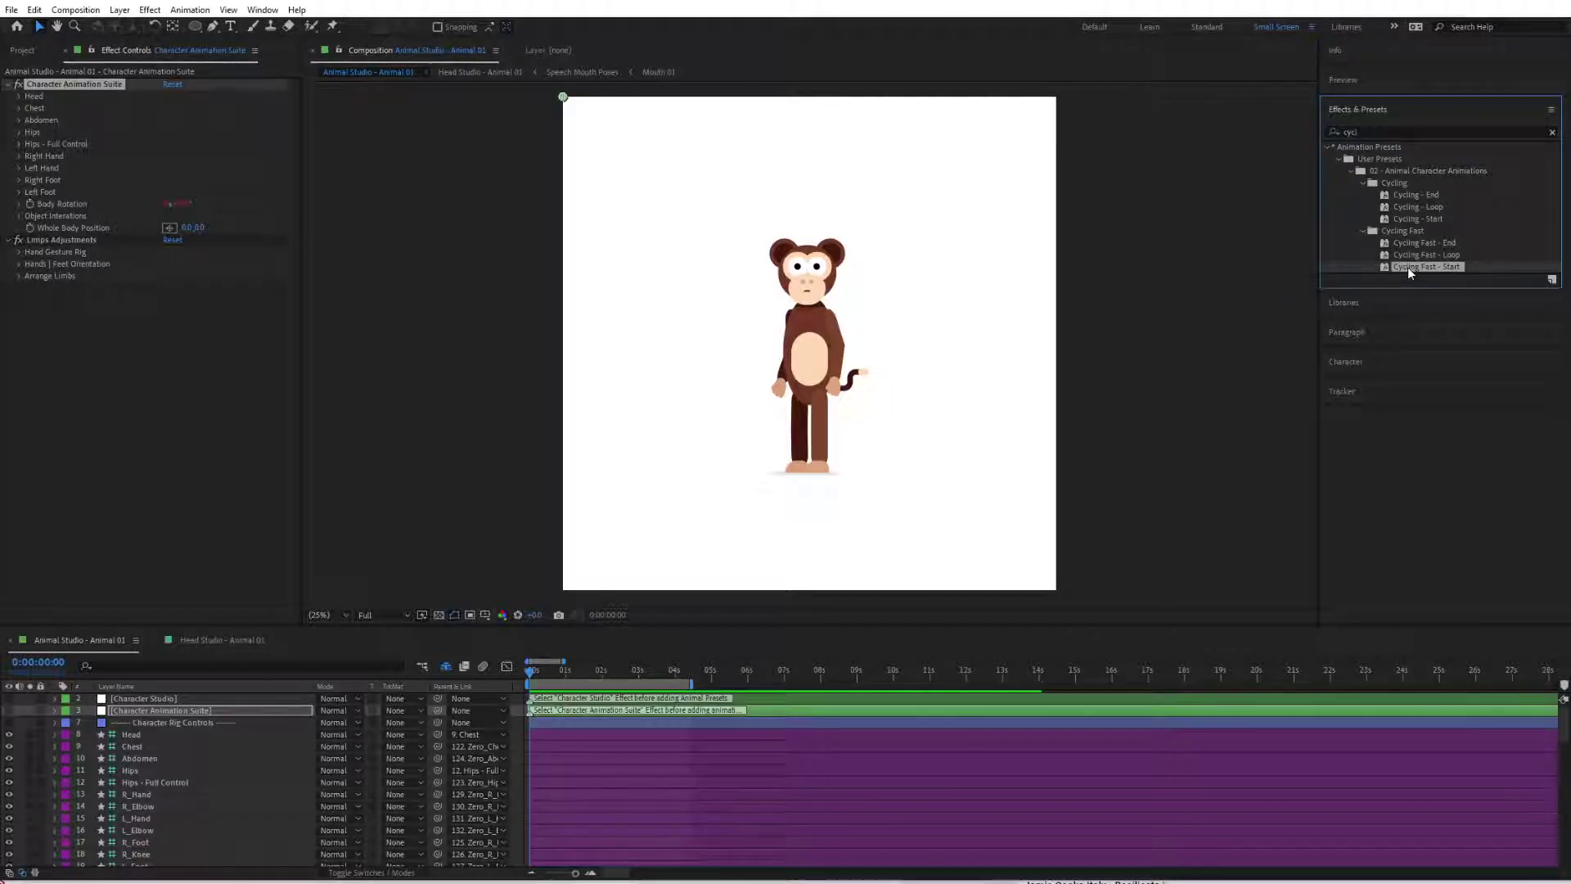
pyautogui.click(592, 873)
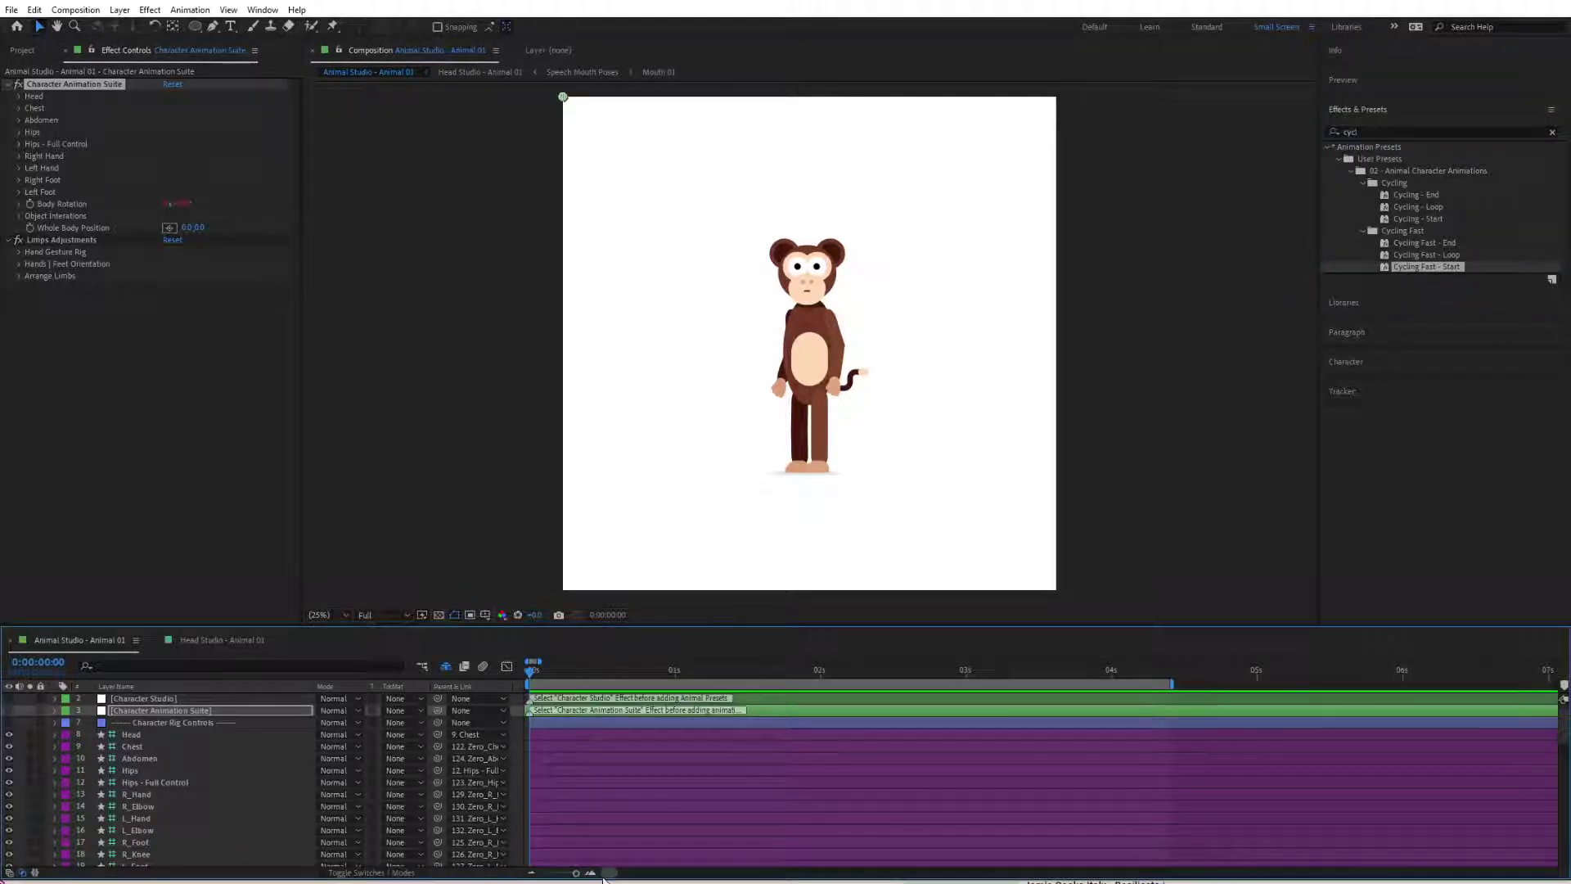
pyautogui.click(1409, 268)
pyautogui.doubleClick(1409, 268)
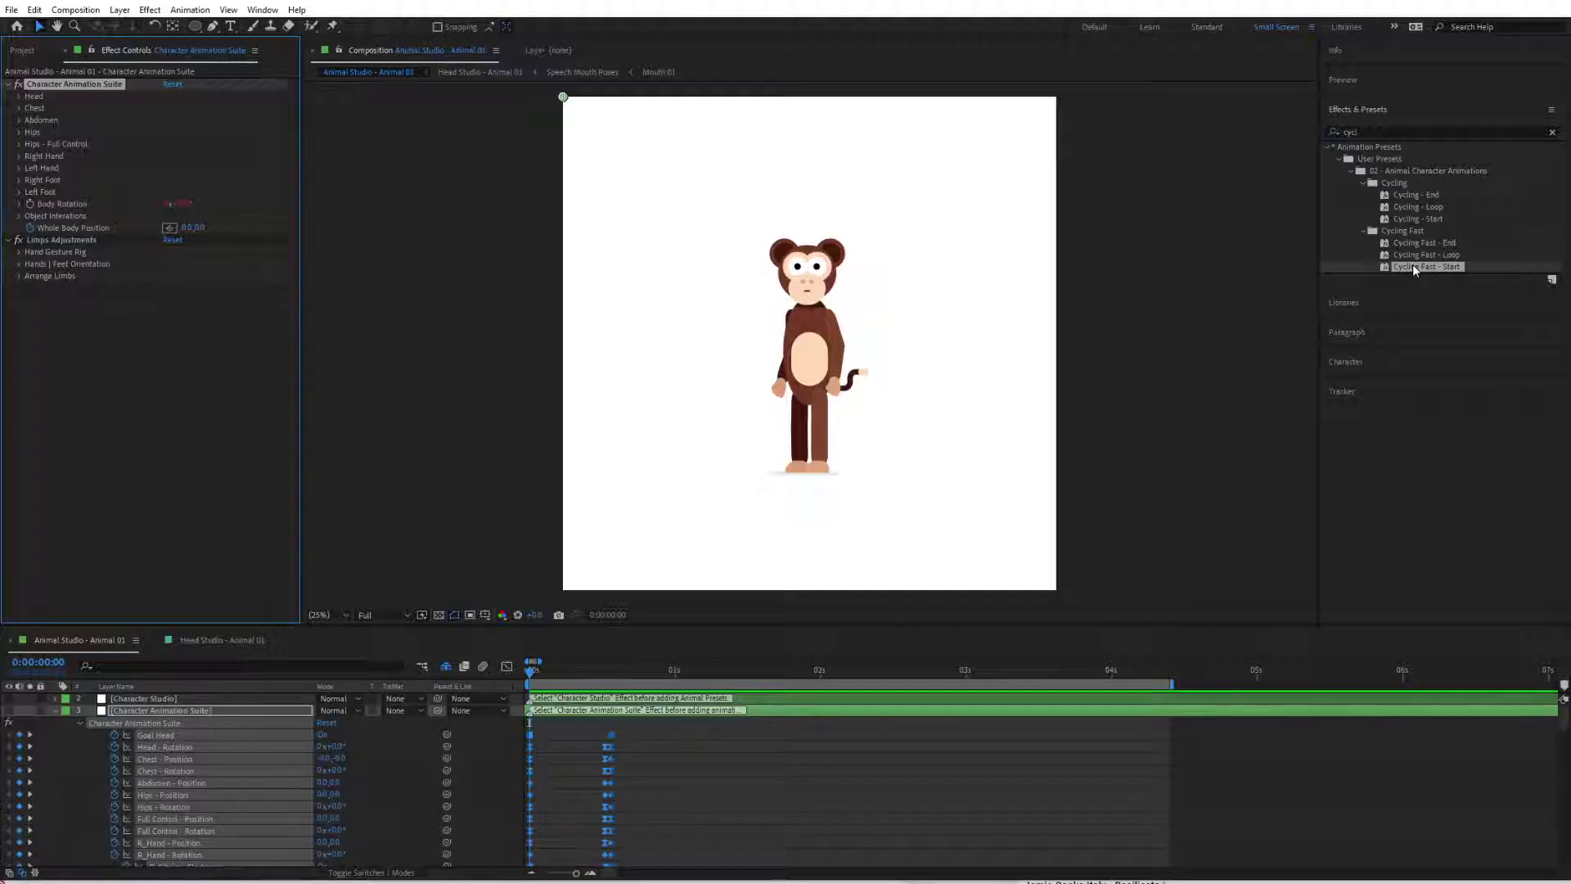
# - Apply the Cycling Fast - Loop preset at 0:00:00:14 and the Cycling Fast - End preset at 0:00:02:14
pyautogui.click(615, 678)
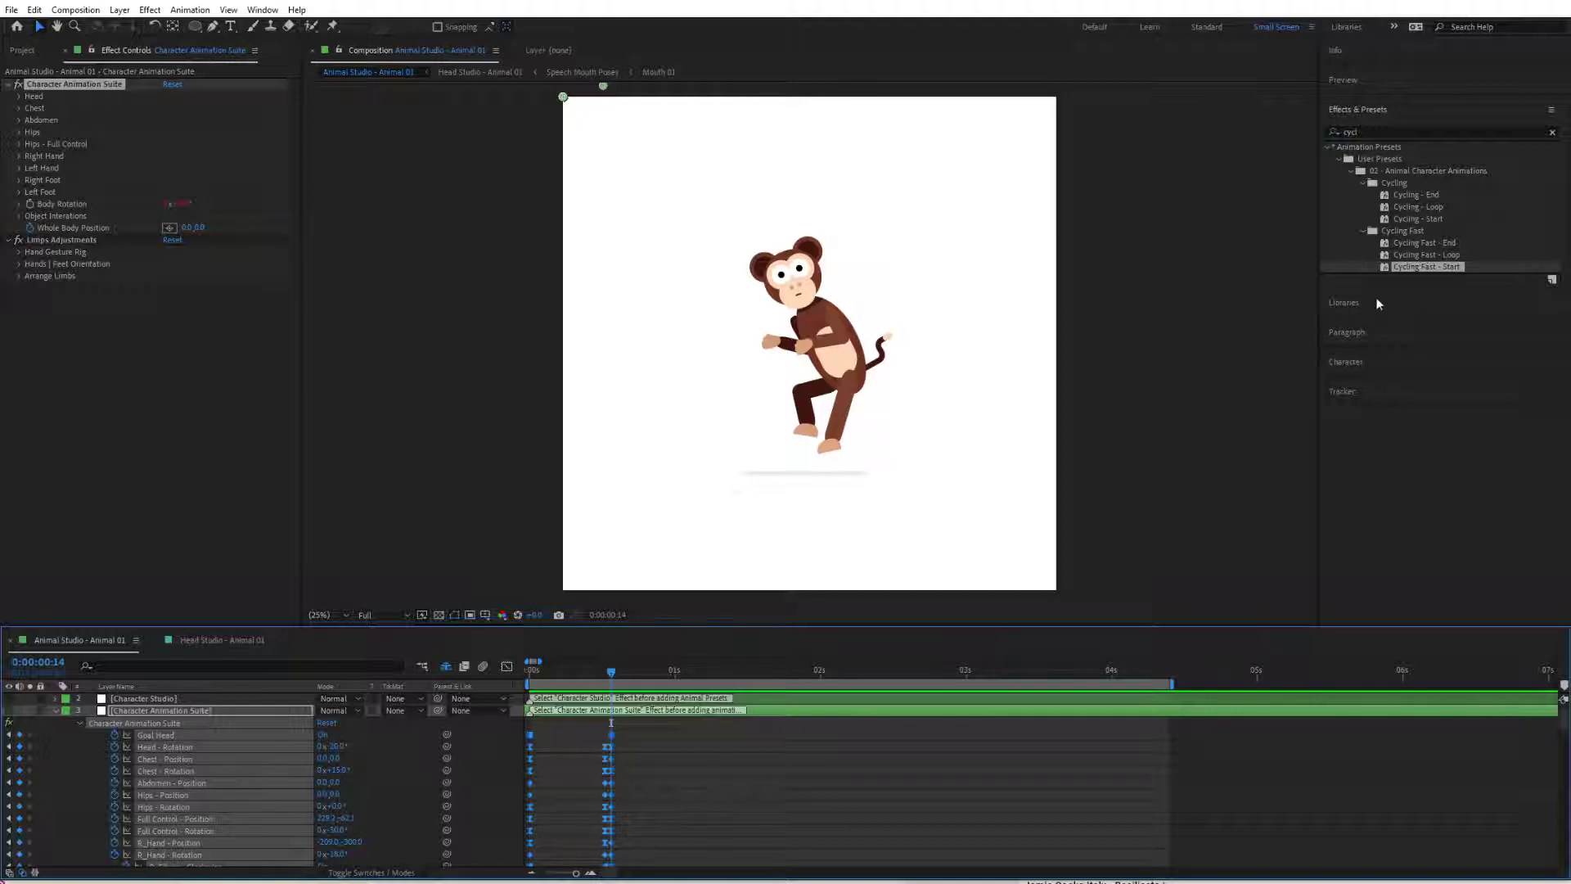
pyautogui.doubleClick(1420, 255)
pyautogui.click(904, 673)
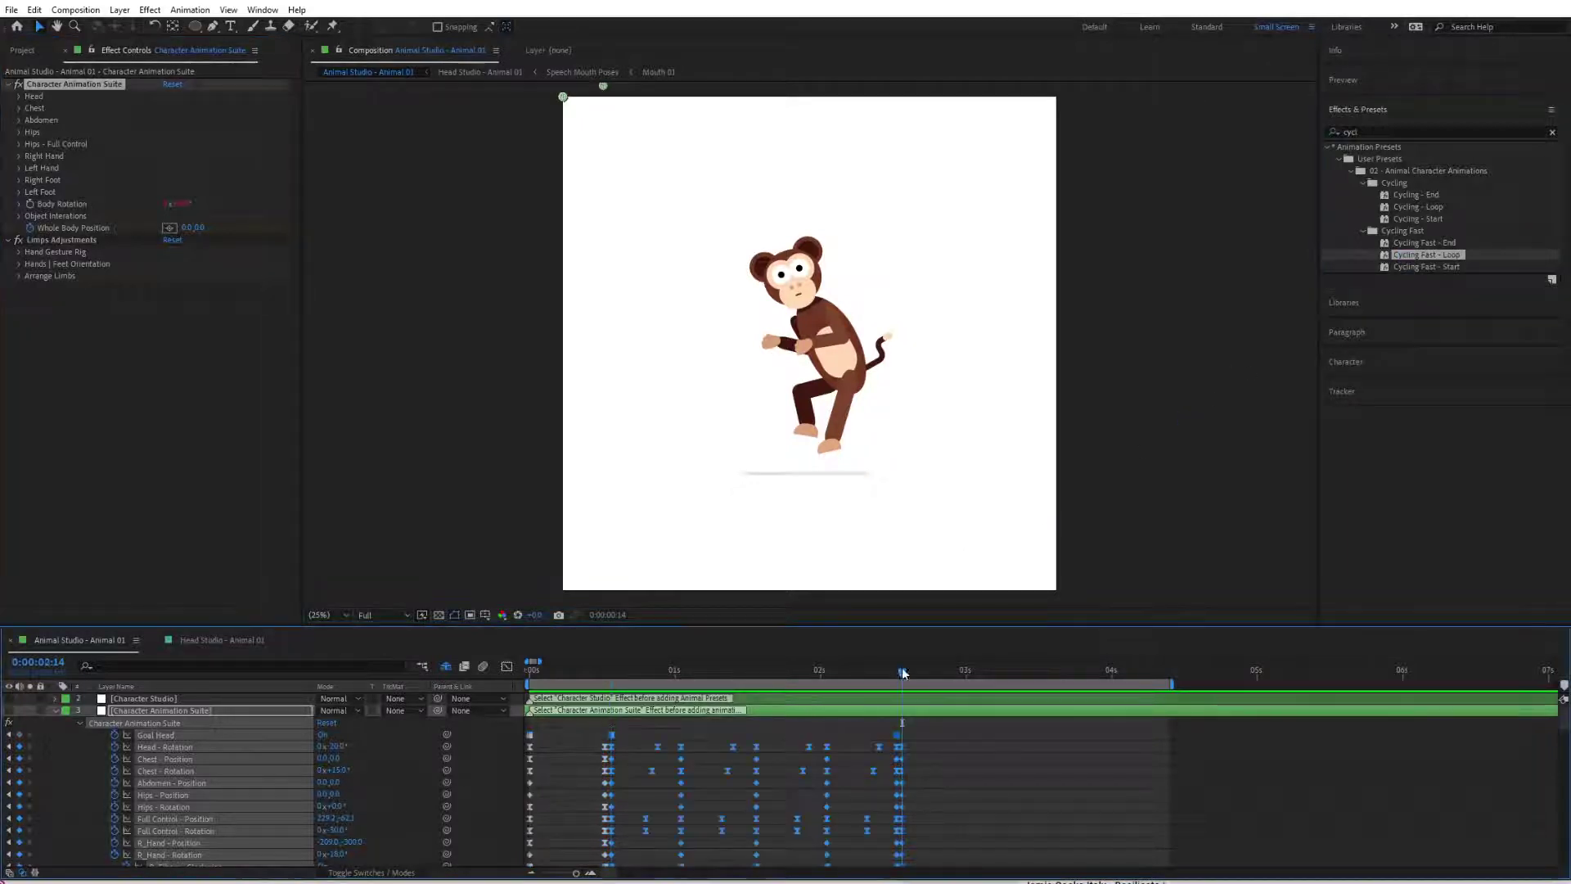
pyautogui.click(1438, 243)
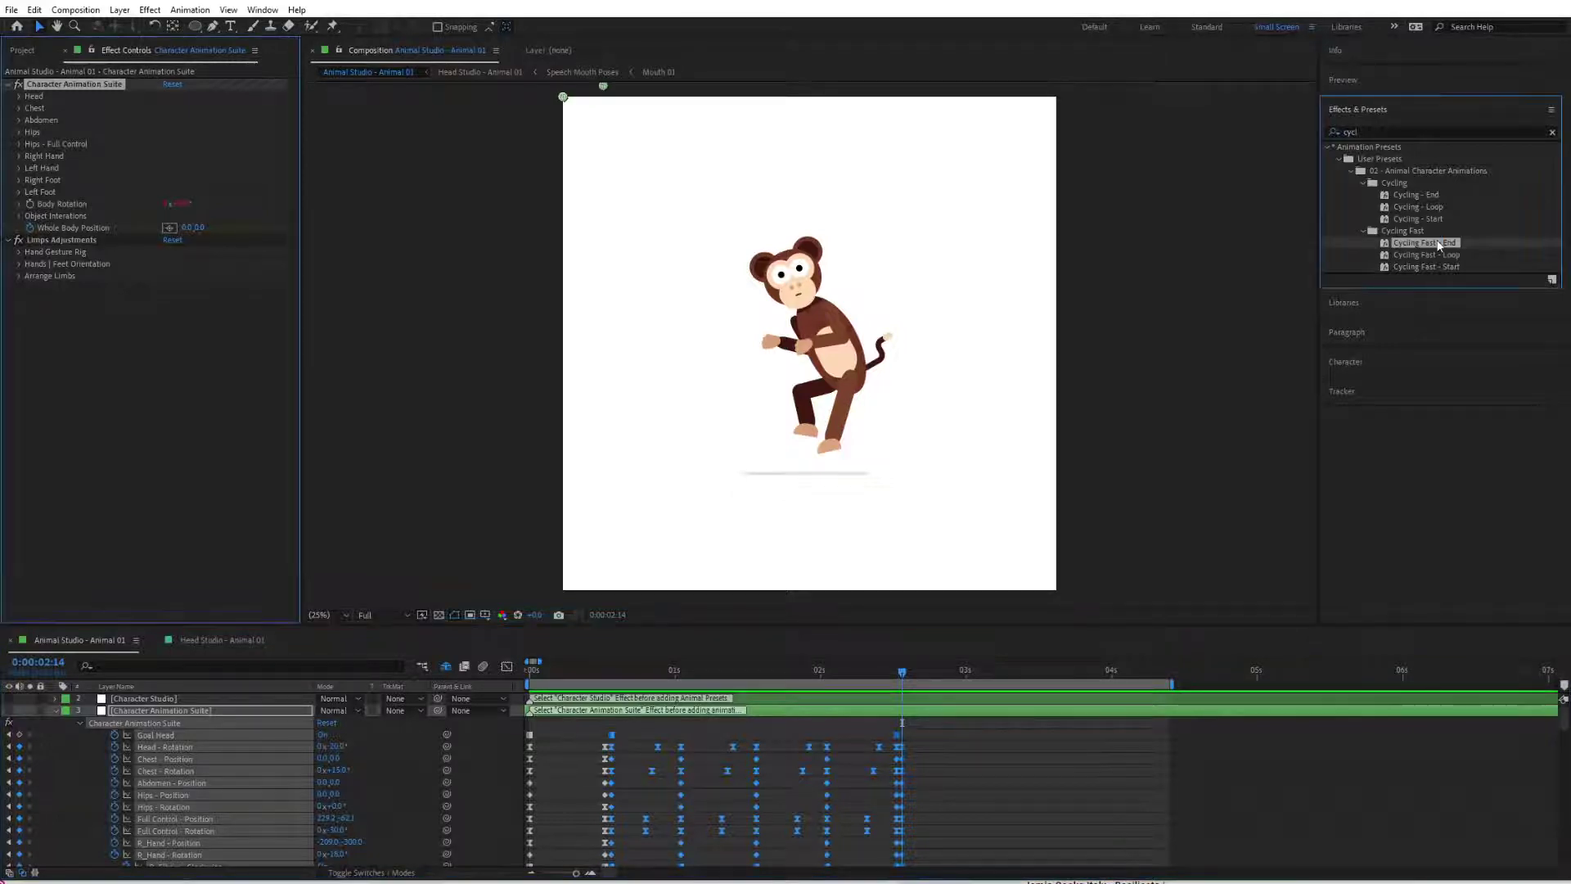
pyautogui.click(197, 434)
# - Collapse the Character Animation Suite layer's properties and search the project items for "bicy"
pyautogui.click(23, 56)
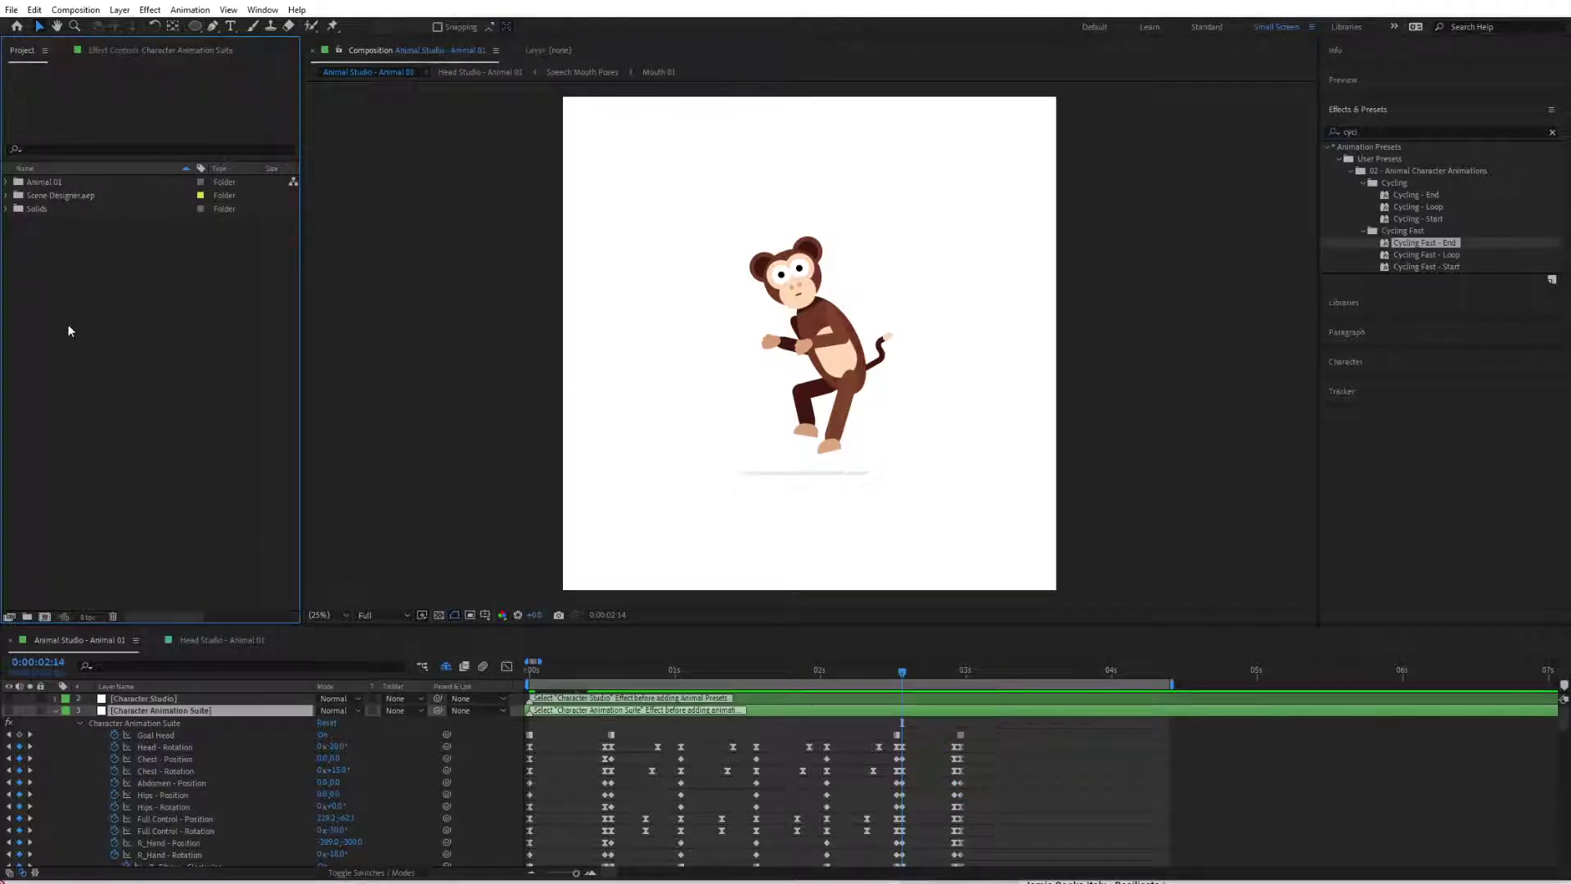
pyautogui.click(33, 150)
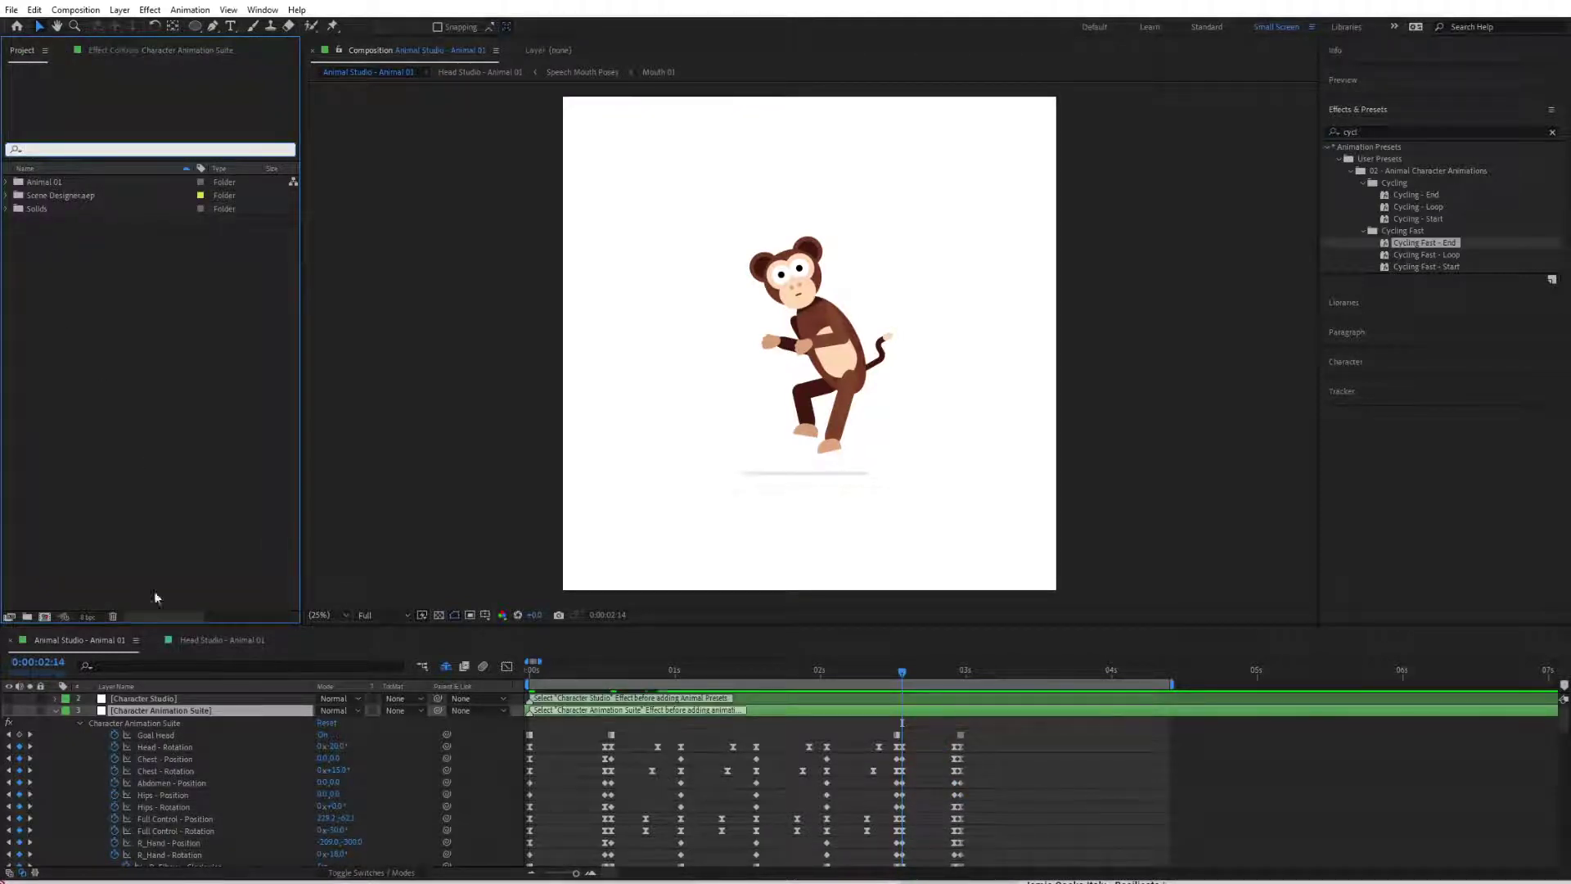
pyautogui.click(56, 711)
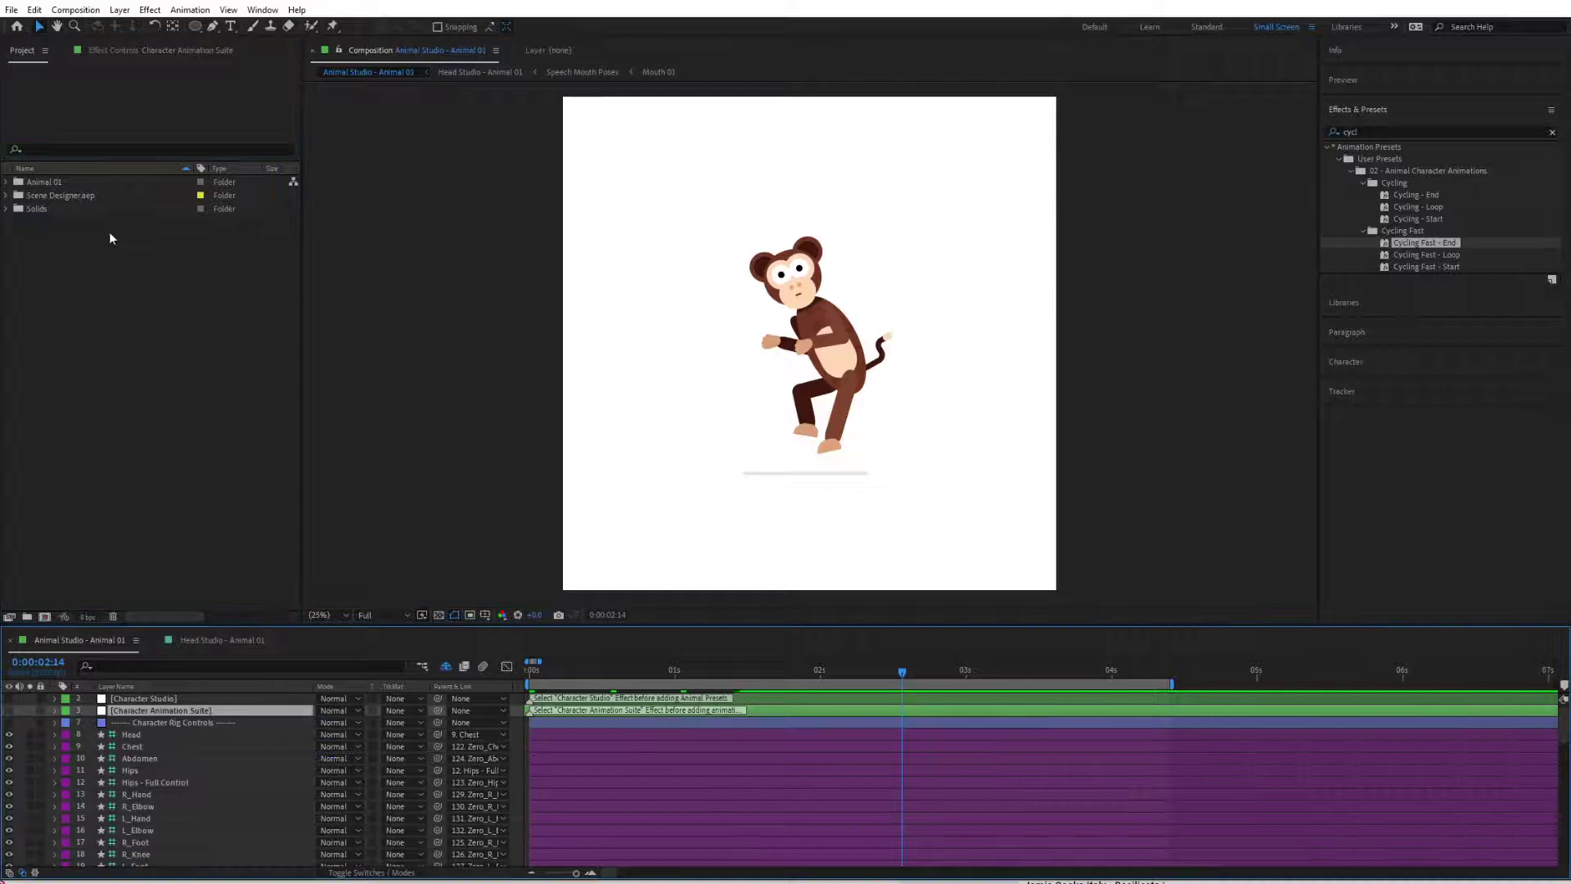
pyautogui.click(92, 146)
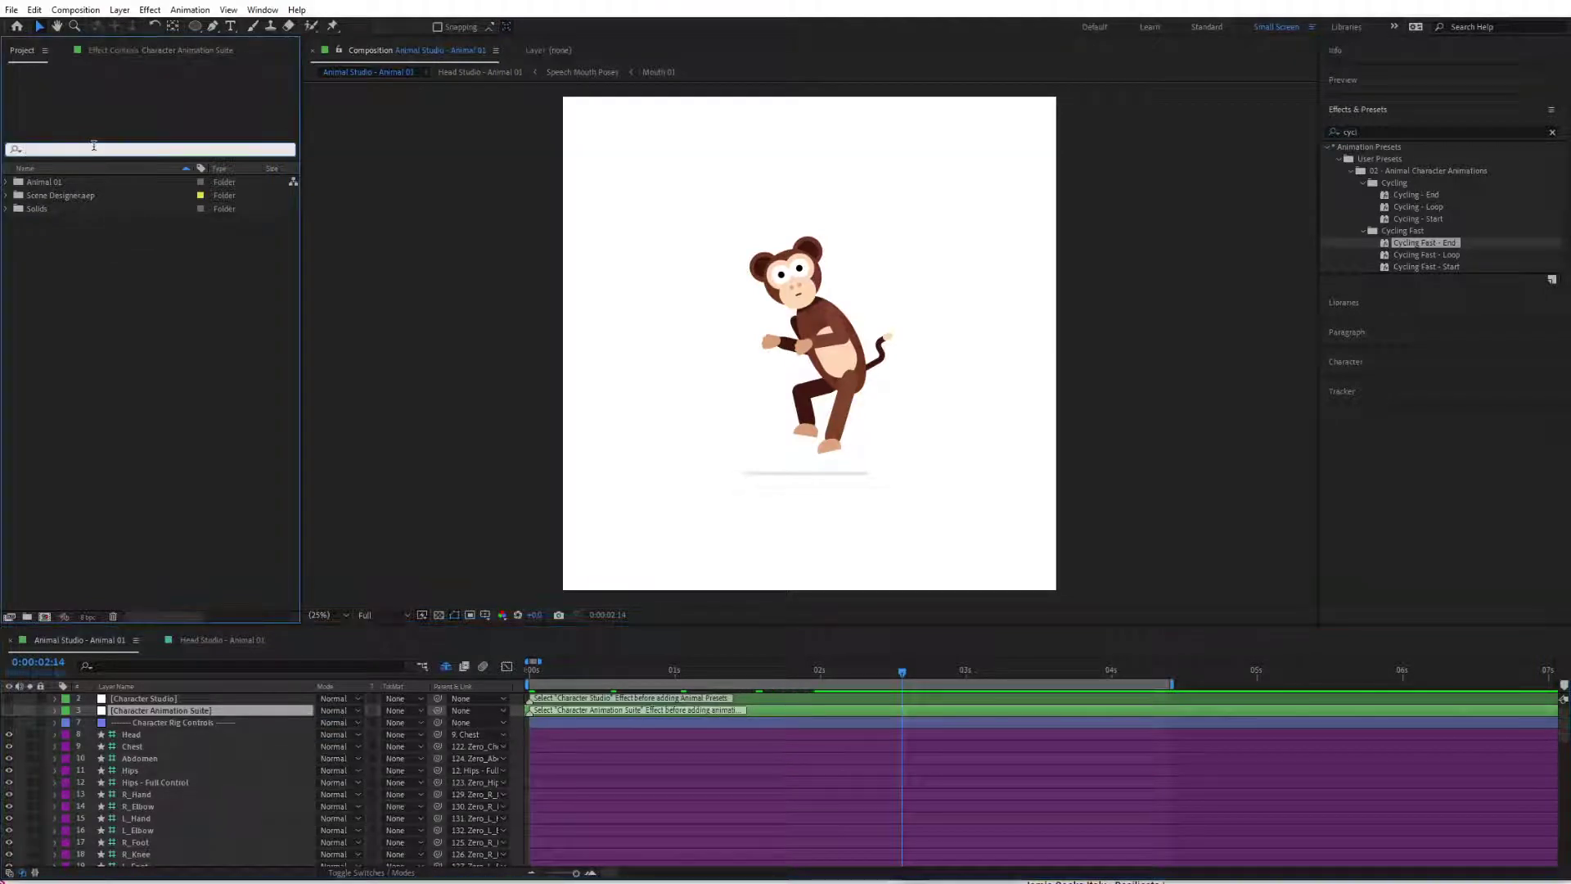
pyautogui.write('bicy')
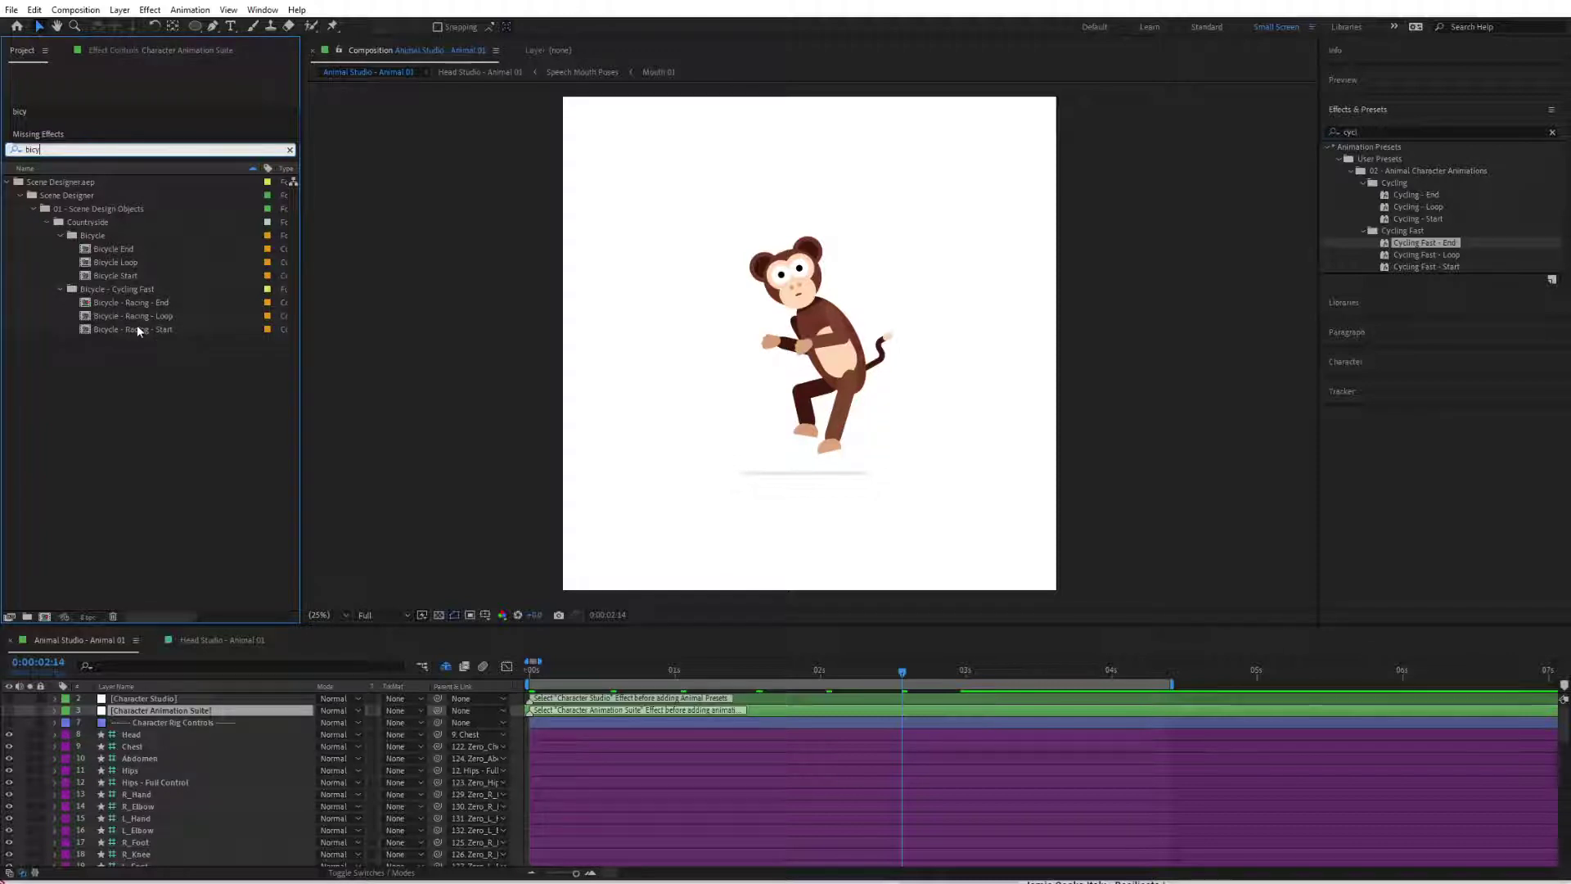
# - Add the Bicycle - Racing - Start composition directly below the Character Parts layer and go to 0:00:00:12
pyautogui.scroll(-6, 141, 787)
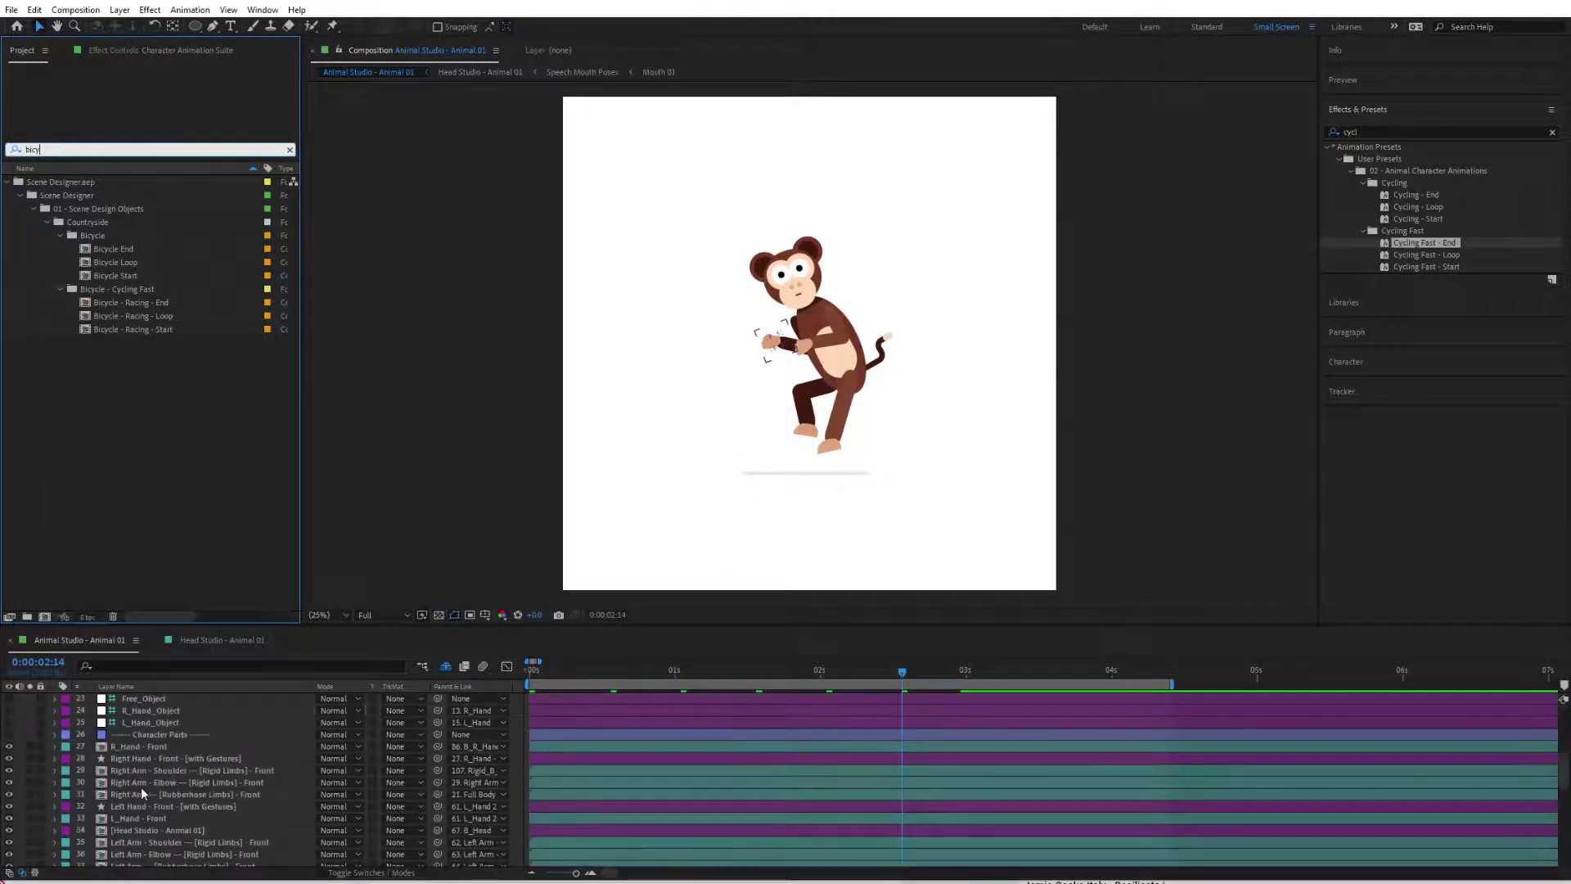
pyautogui.moveTo(128, 327); pyautogui.dragTo(210, 731)
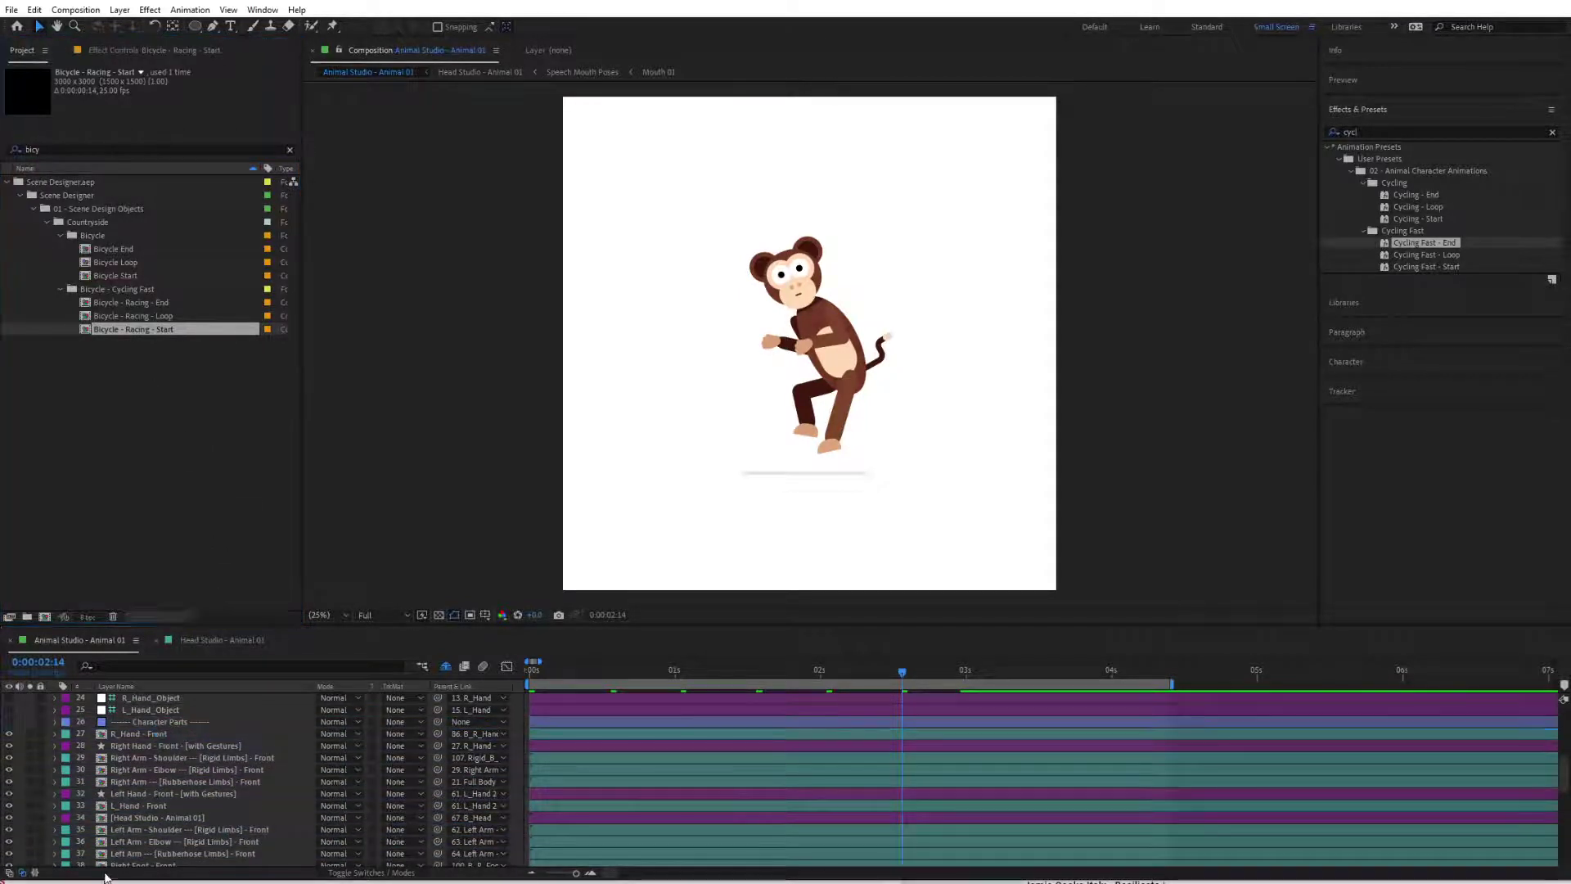
pyautogui.click(589, 673)
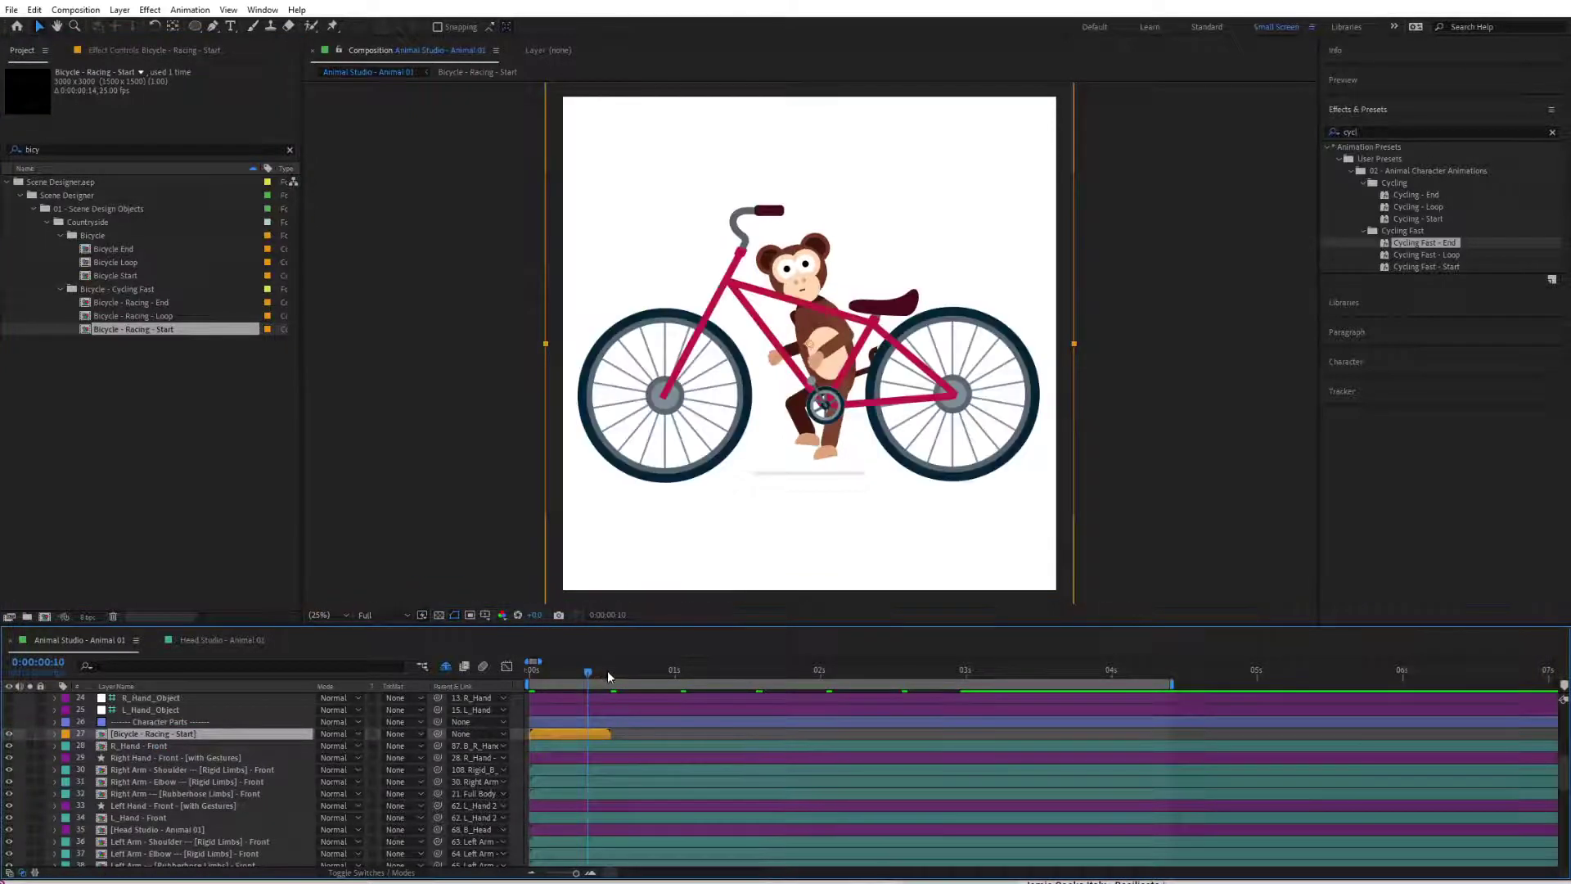
pyautogui.moveTo(608, 673); pyautogui.dragTo(598, 672)
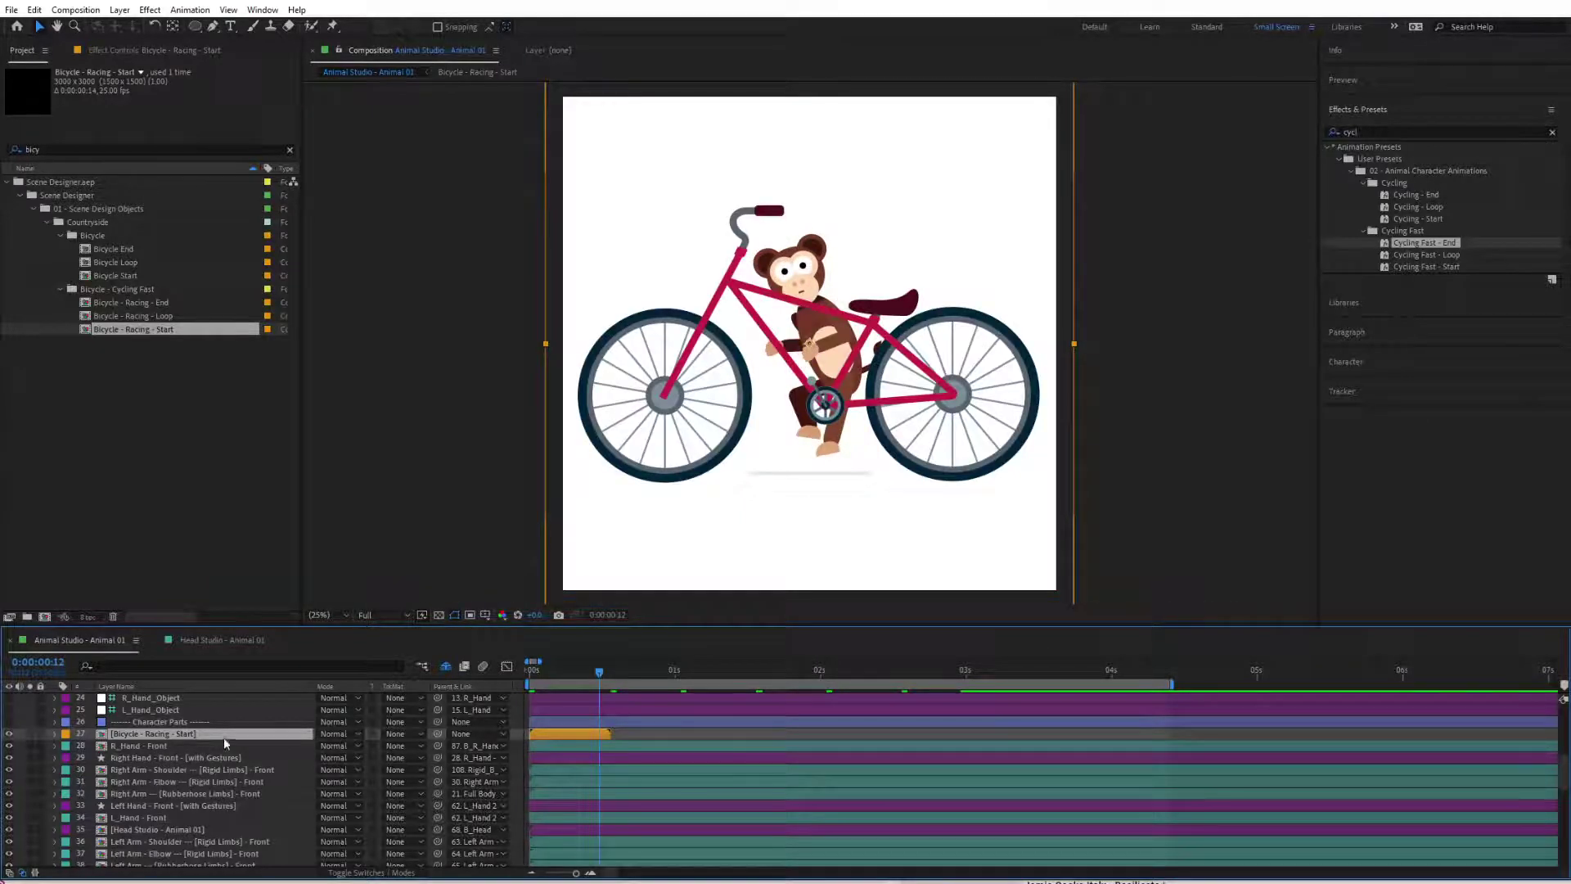
# - Scale the Bicycle - Racing - Start layer to 50% and move it down so the bicycle sits under the monkey
pyautogui.press('s')
pyautogui.moveTo(360, 751); pyautogui.dragTo(336, 750)
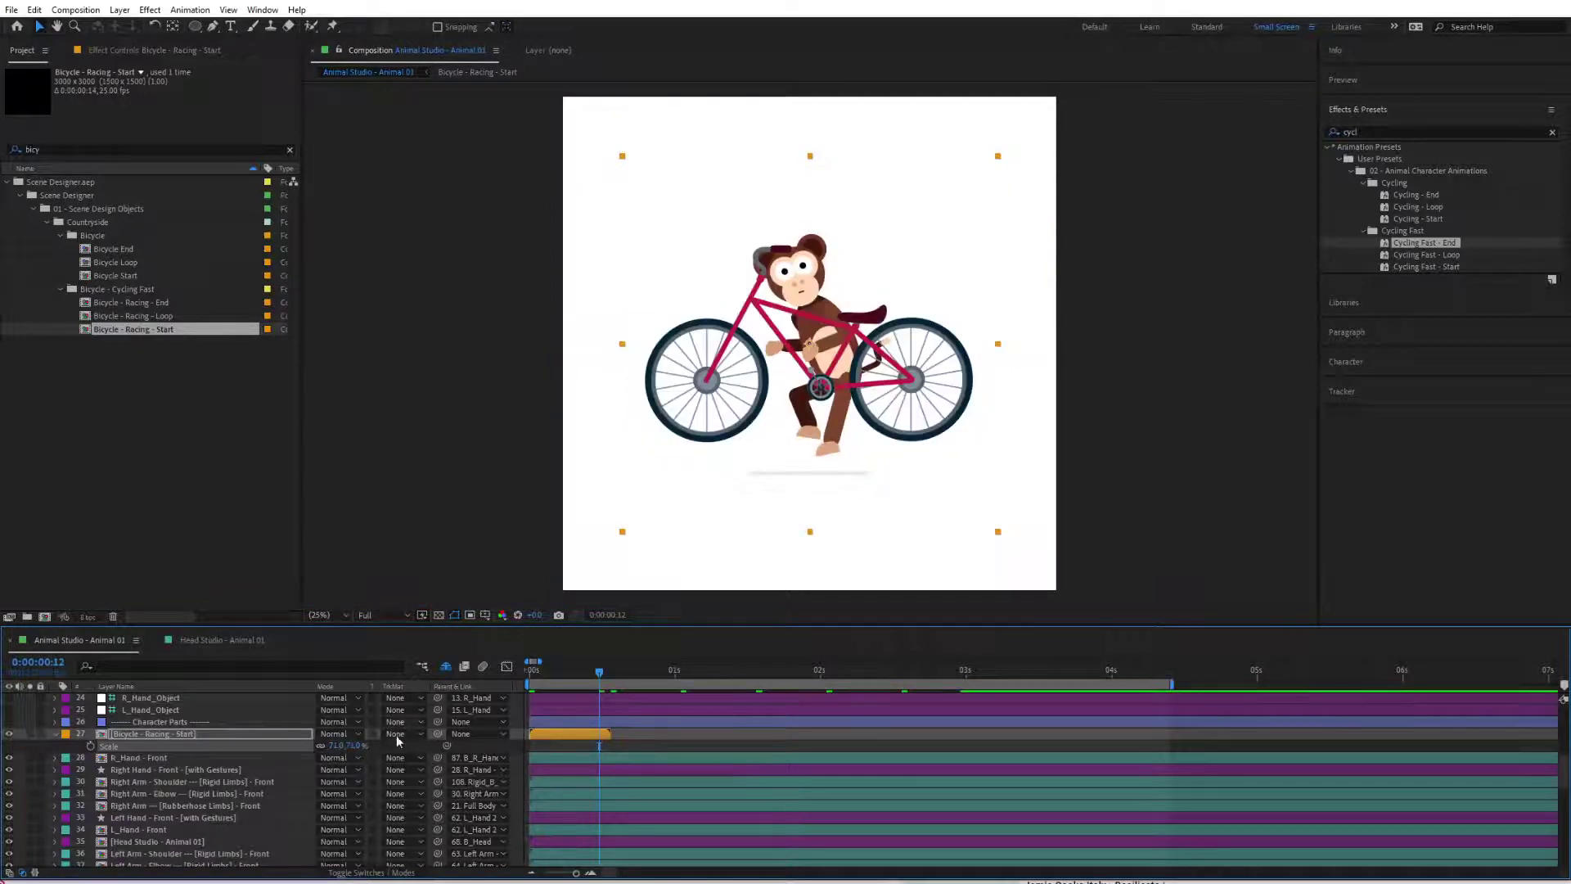
pyautogui.click(350, 745)
pyautogui.write('50')
pyautogui.press('Return')
pyautogui.moveTo(744, 364); pyautogui.dragTo(744, 432)
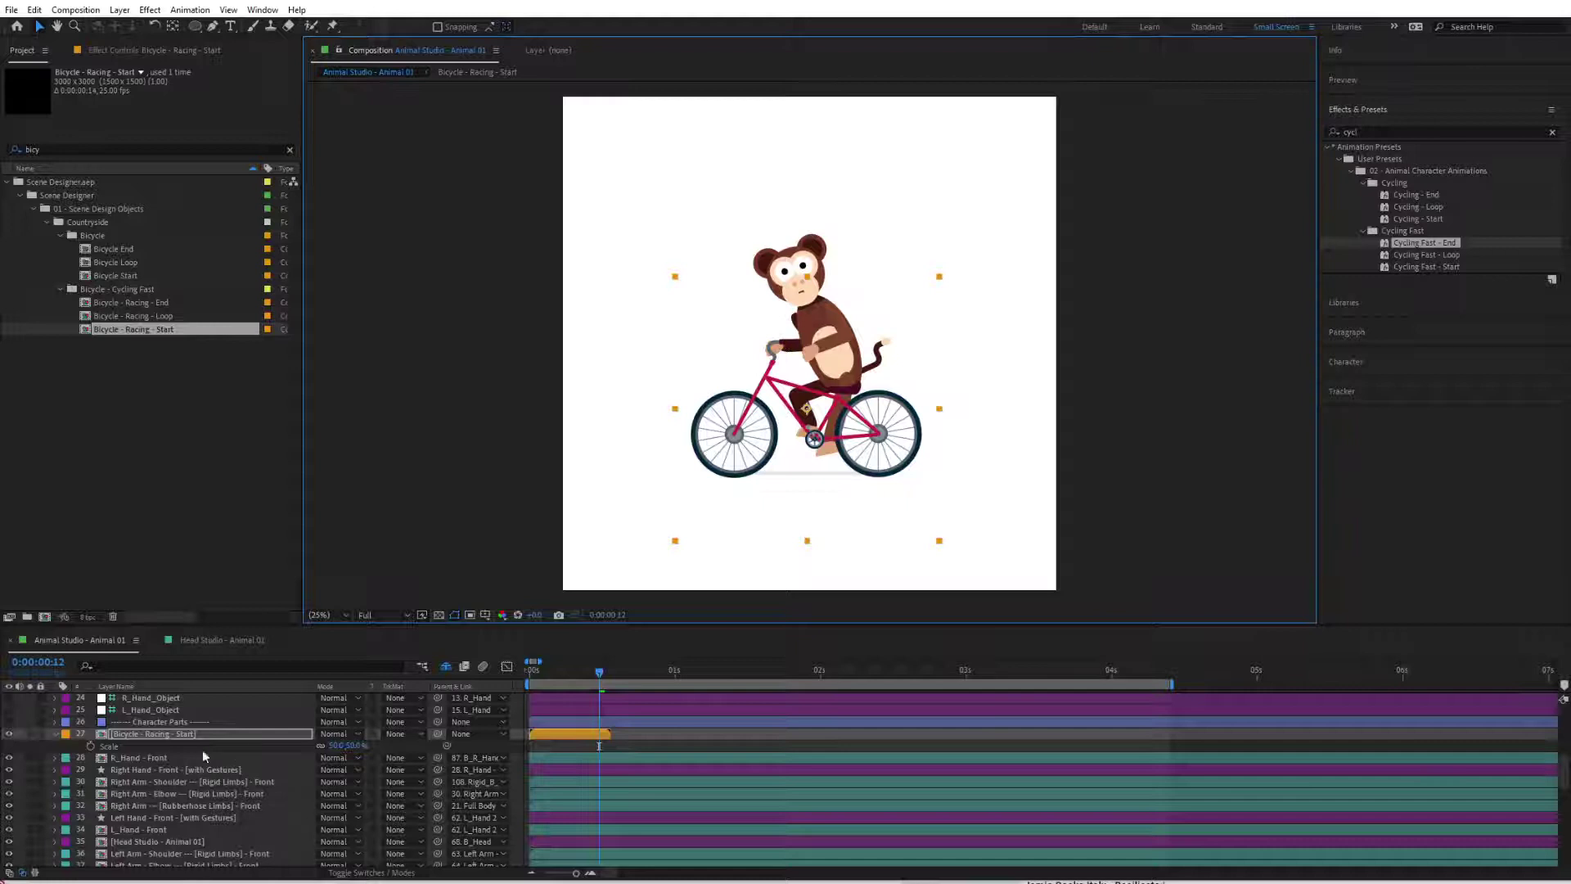
# - Move the Bicycle - Racing - Start layer down the layer stack to directly below the Torso layer
pyautogui.click(165, 738)
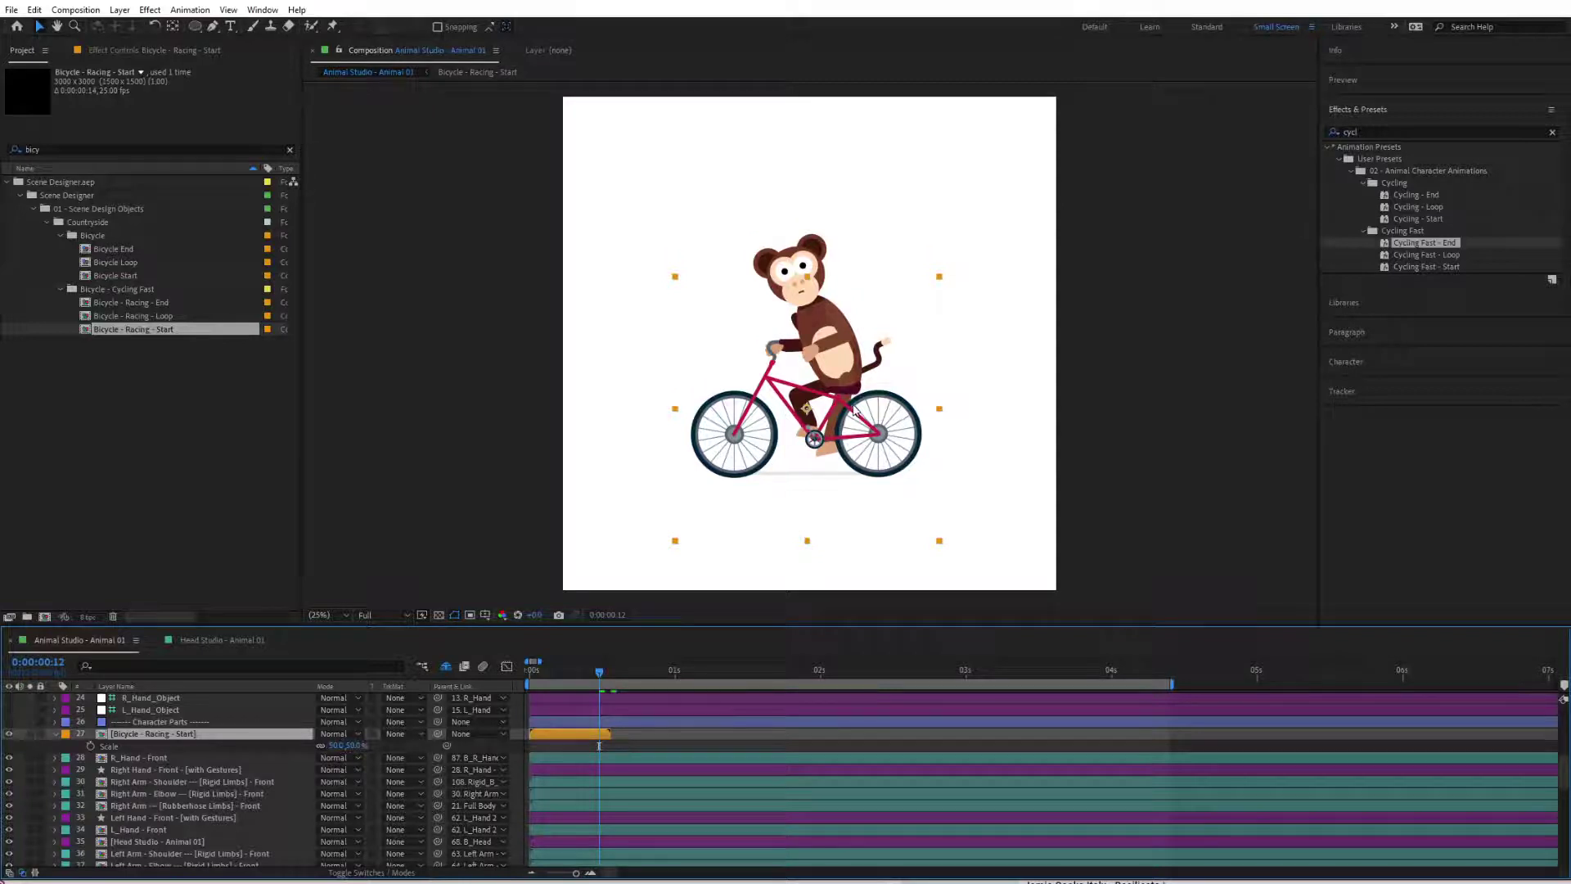
pyautogui.moveTo(120, 730); pyautogui.dragTo(184, 845)
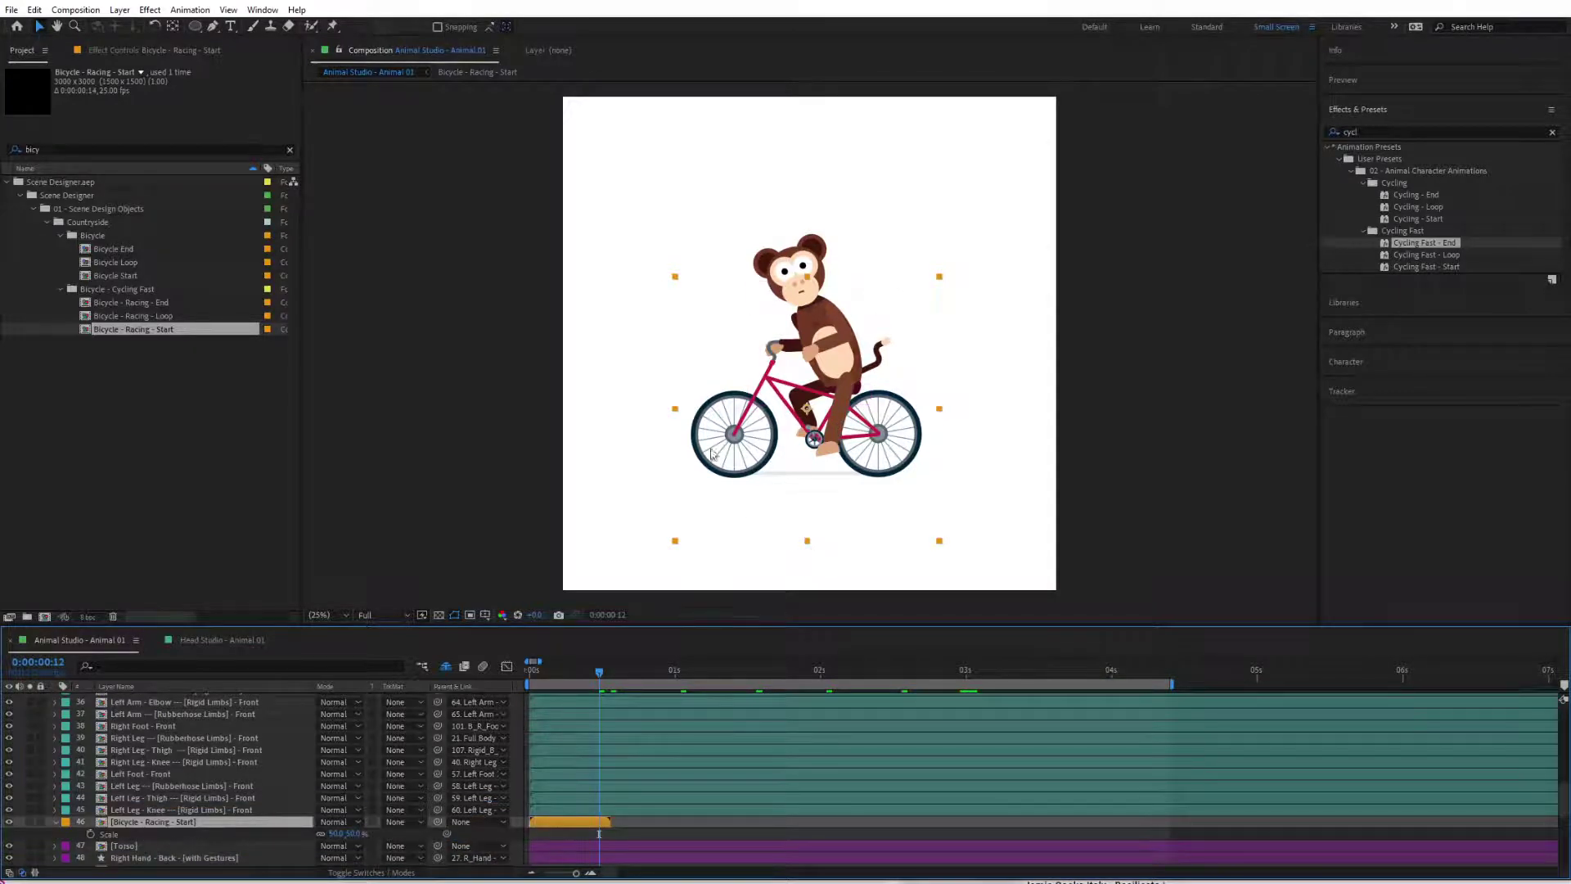
pyautogui.moveTo(121, 825); pyautogui.dragTo(135, 855)
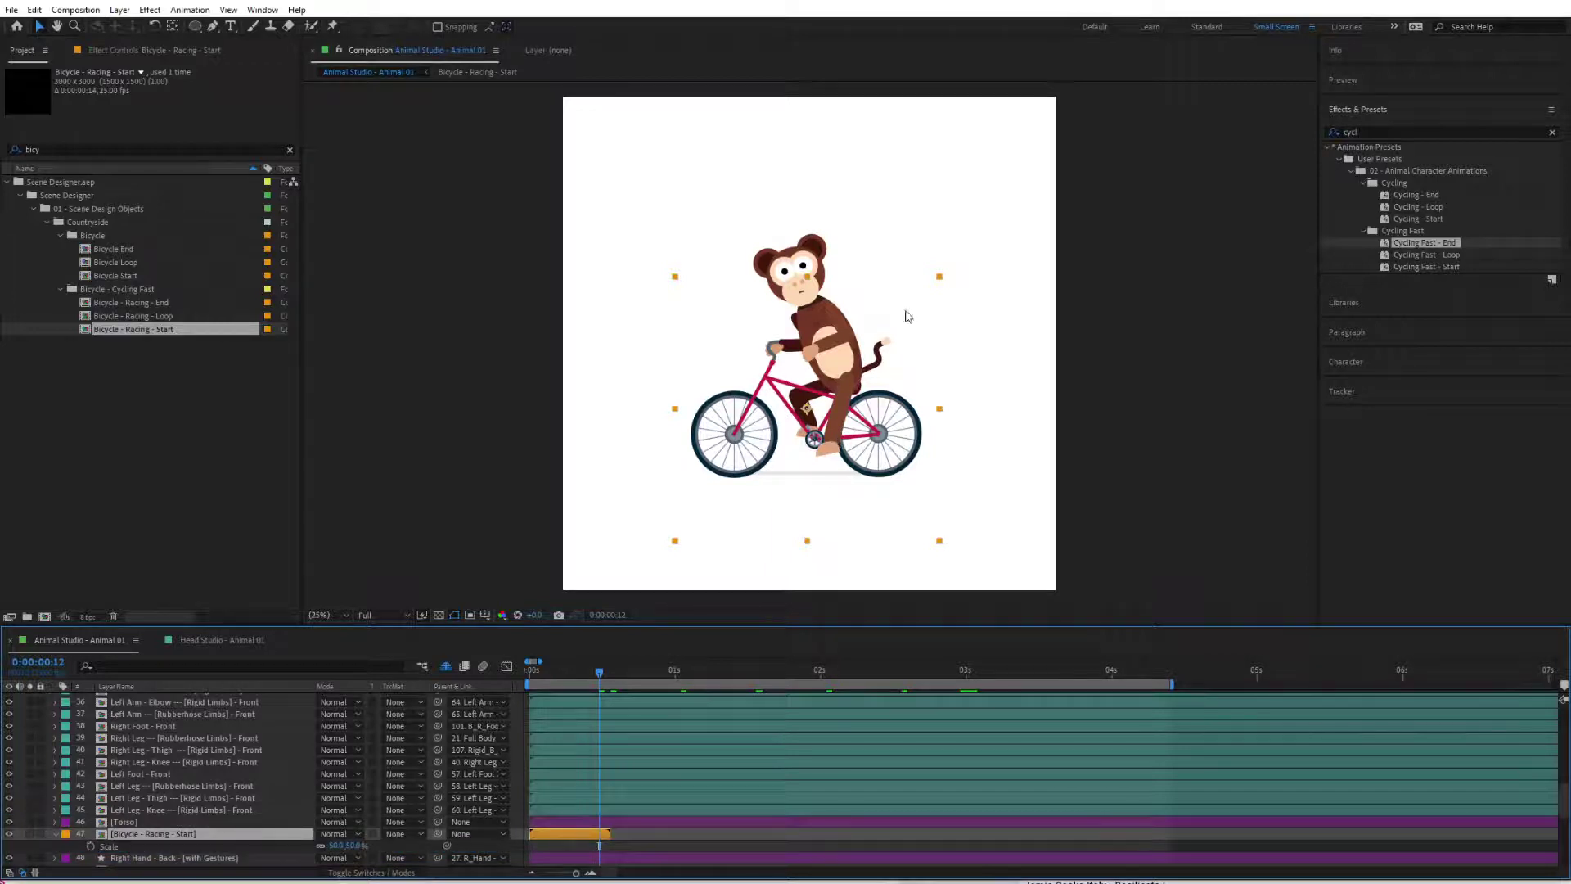
# - Adjust Body Rotation in the Character Animation Suite effect so the monkey turns further toward the handlebars
pyautogui.press('.')
pyautogui.press('.')
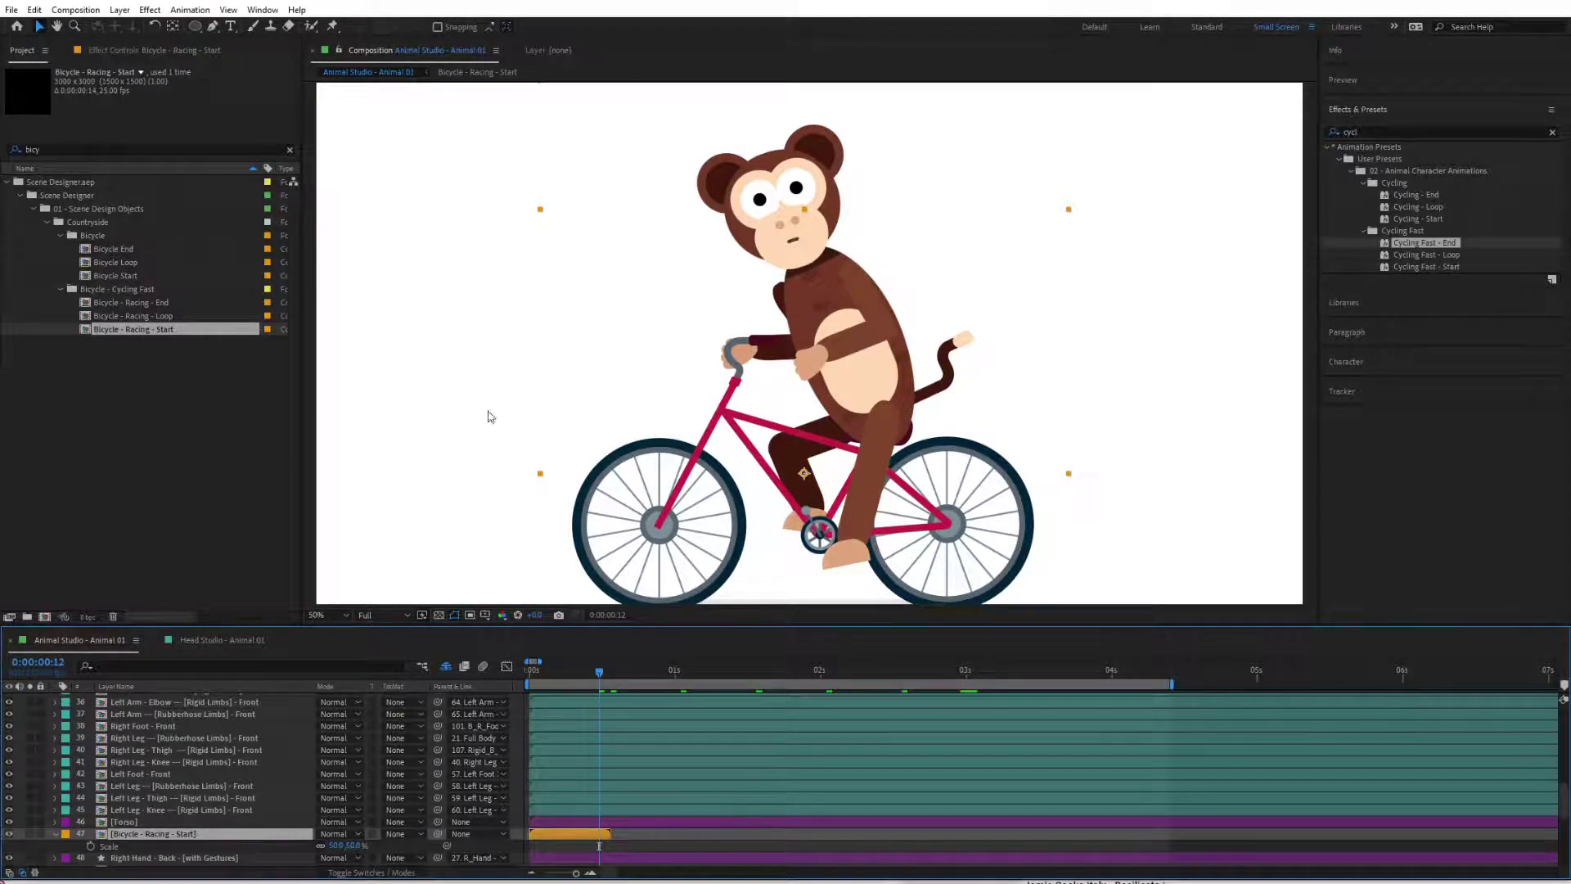
pyautogui.scroll(4, 145, 730)
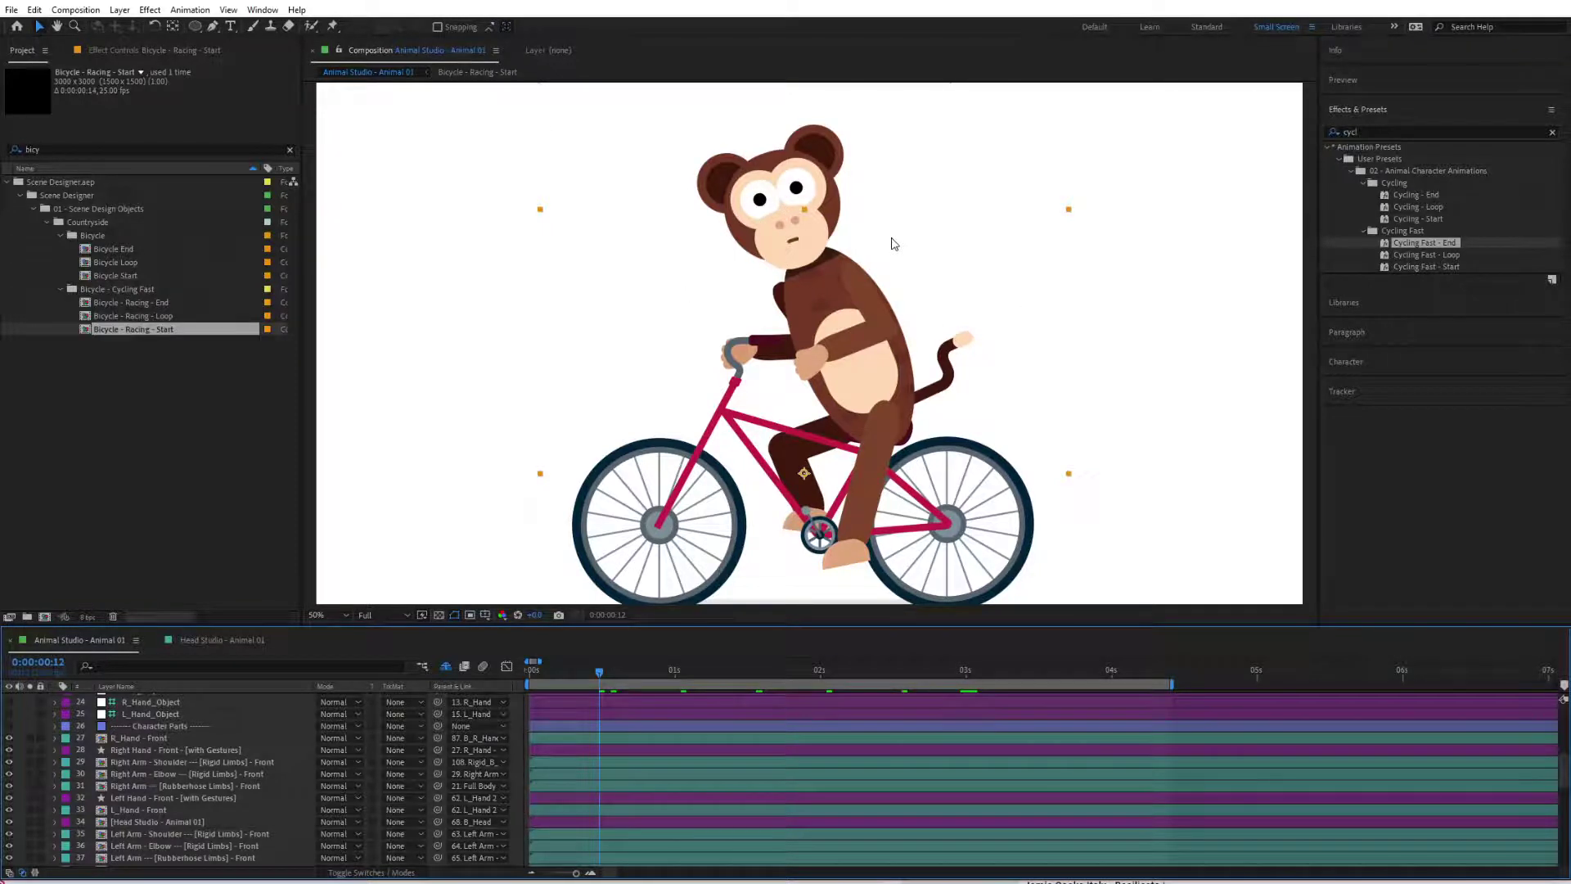
pyautogui.scroll(7, 132, 764)
pyautogui.click(151, 711)
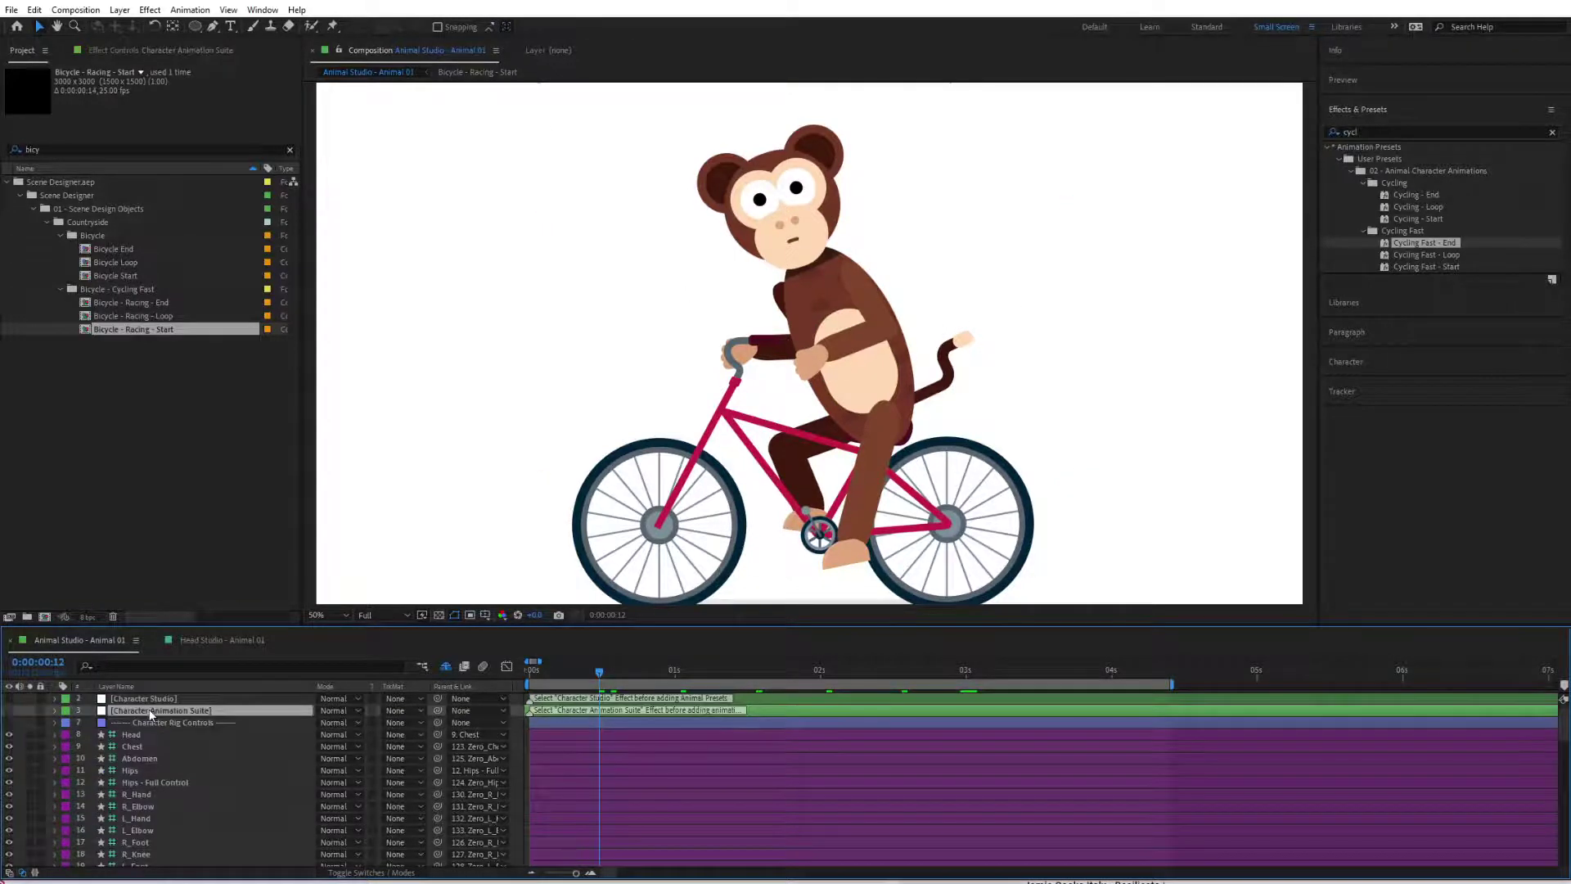
pyautogui.click(109, 51)
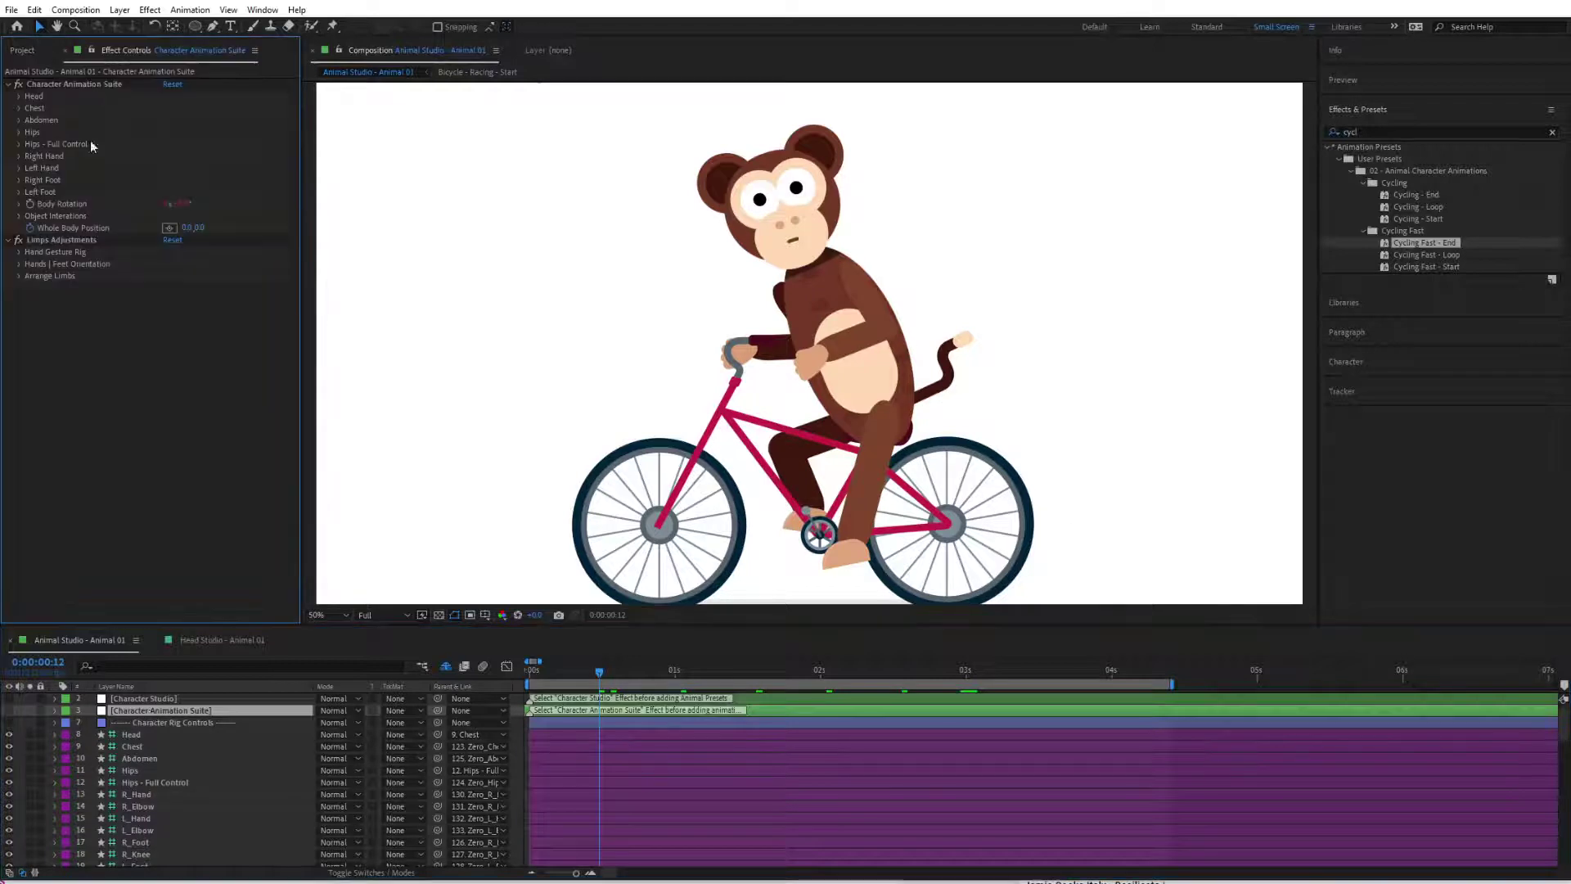
pyautogui.moveTo(176, 203); pyautogui.dragTo(97, 206)
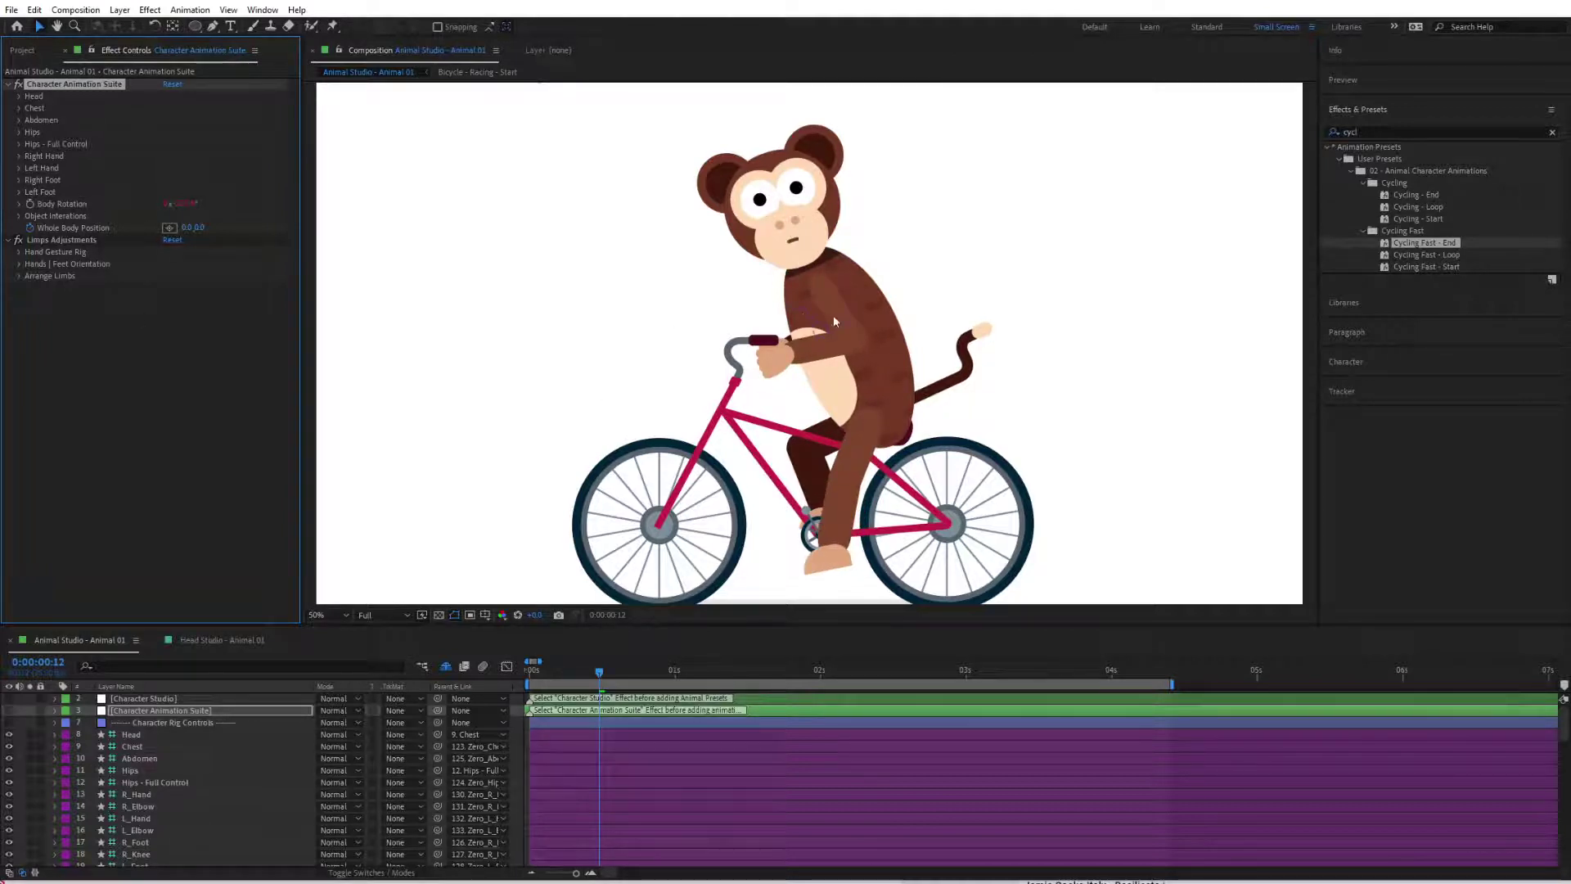
# - Reduce the Bicycle - Racing - Start layer's scale to 47% to fit the monkey's hands and feet
pyautogui.moveTo(700, 568); pyautogui.dragTo(680, 486)
pyautogui.scroll(-10, 254, 765)
pyautogui.click(226, 775)
pyautogui.press('s')
pyautogui.scroll(3, 273, 751)
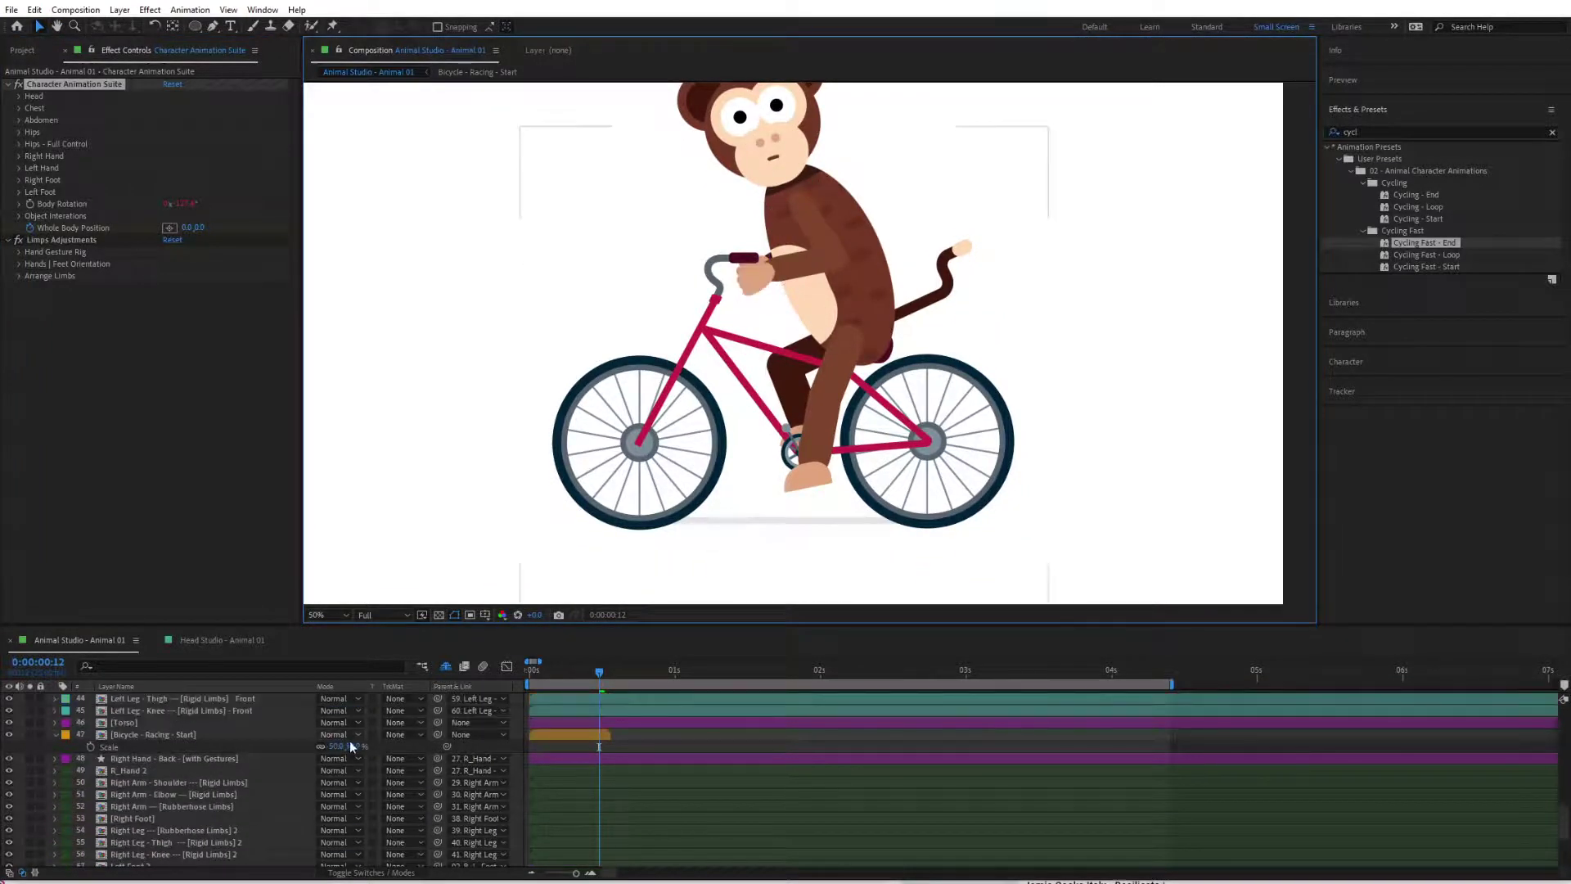
pyautogui.moveTo(352, 746); pyautogui.dragTo(349, 752)
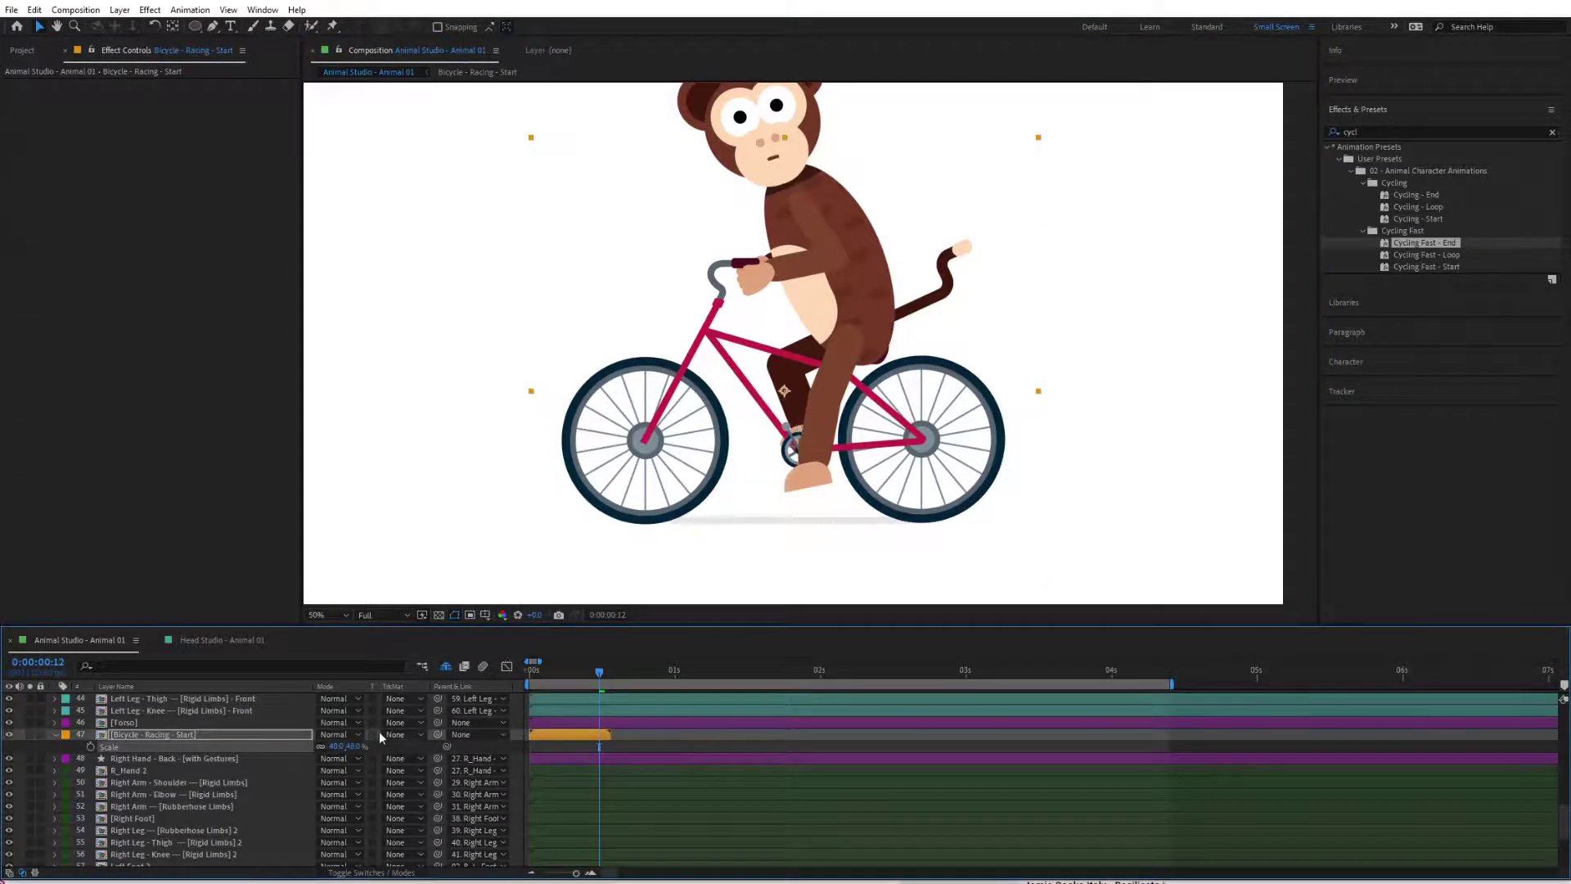
pyautogui.moveTo(352, 746); pyautogui.dragTo(349, 748)
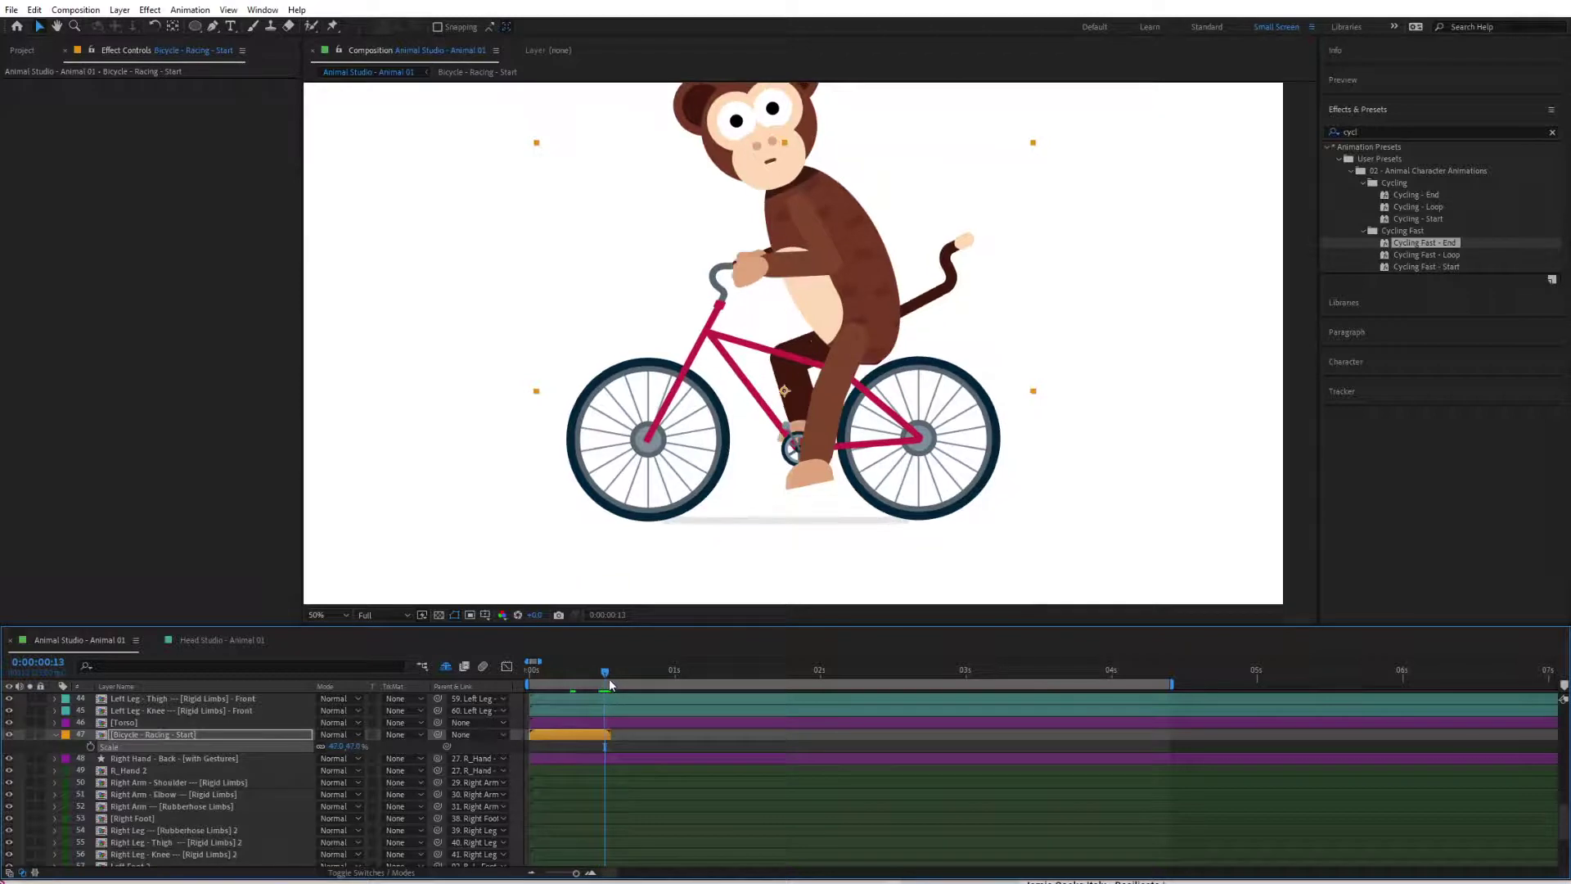
# - Duplicate the Bicycle - Racing - Start layer with the current time at its end, 0:00:00:14
pyautogui.click(612, 684)
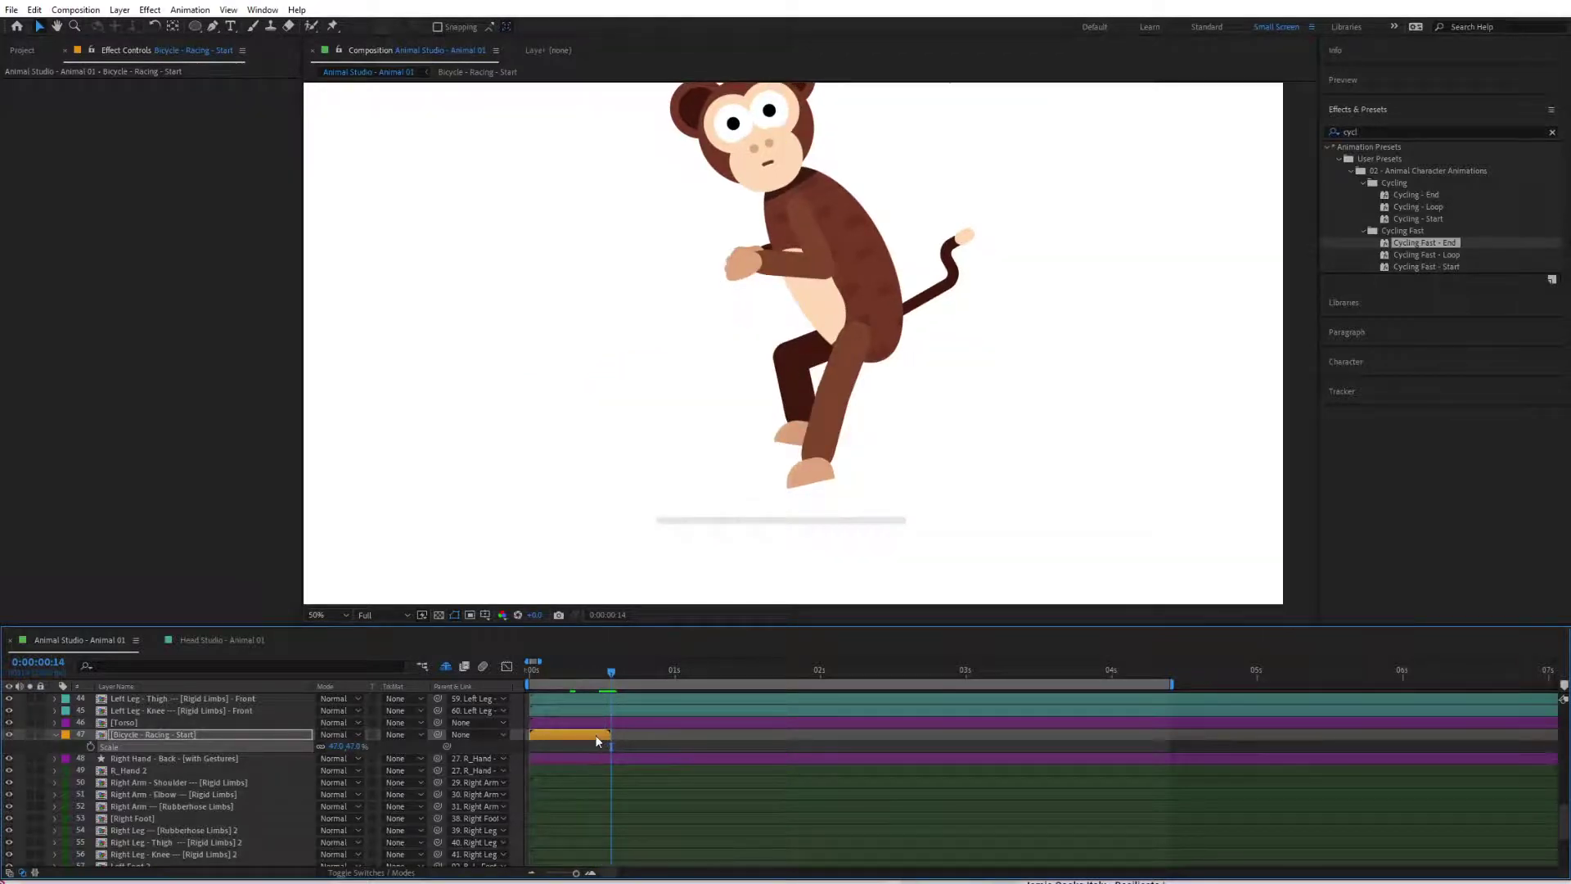
pyautogui.click(22, 50)
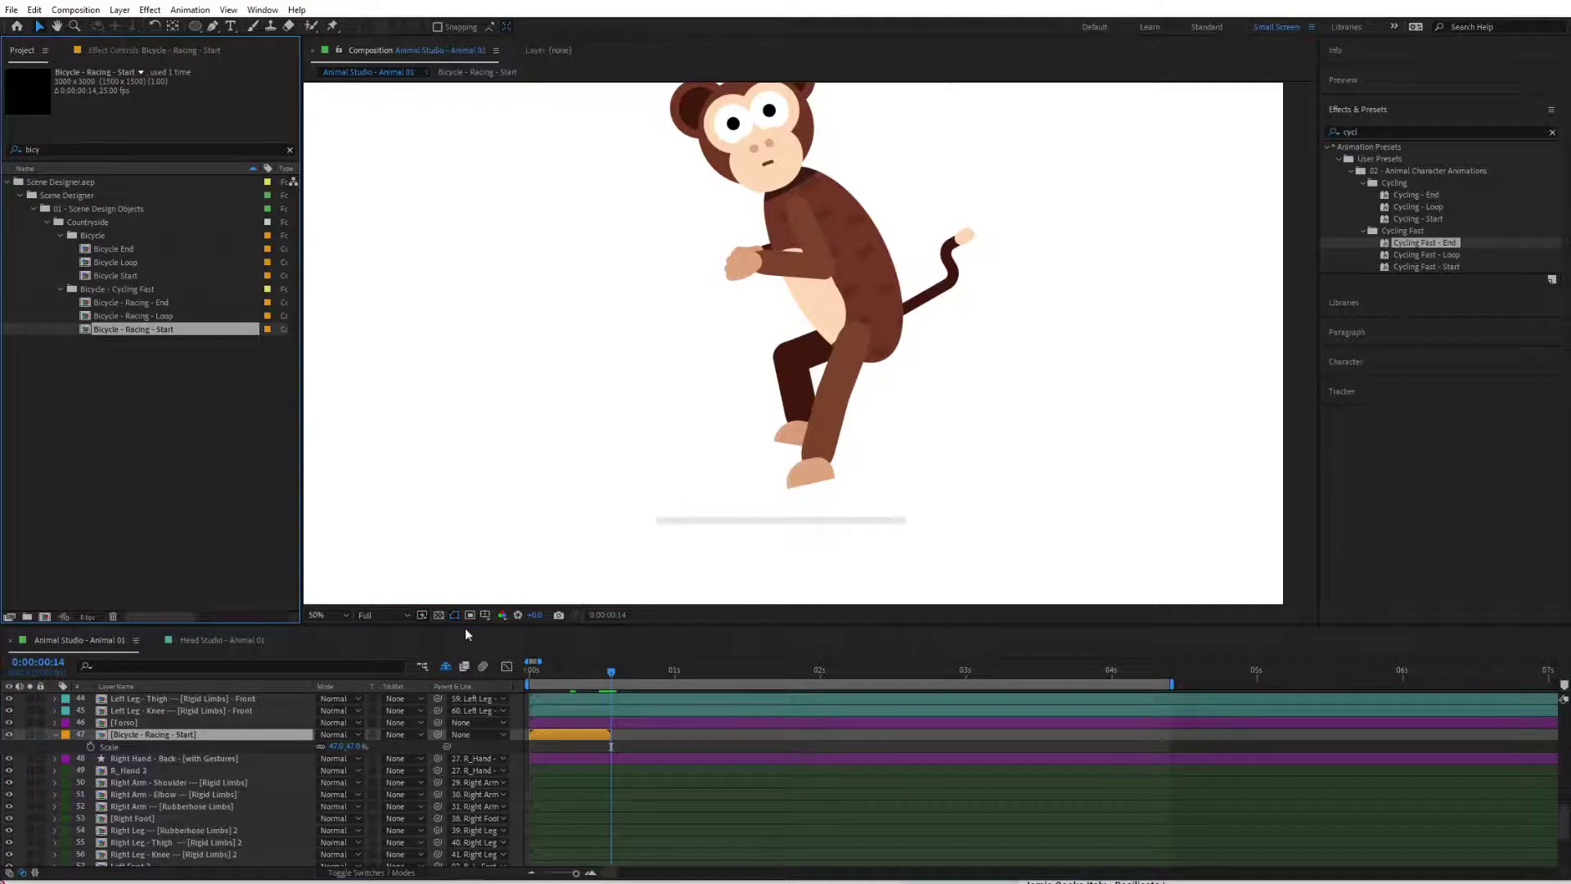
pyautogui.click(591, 739)
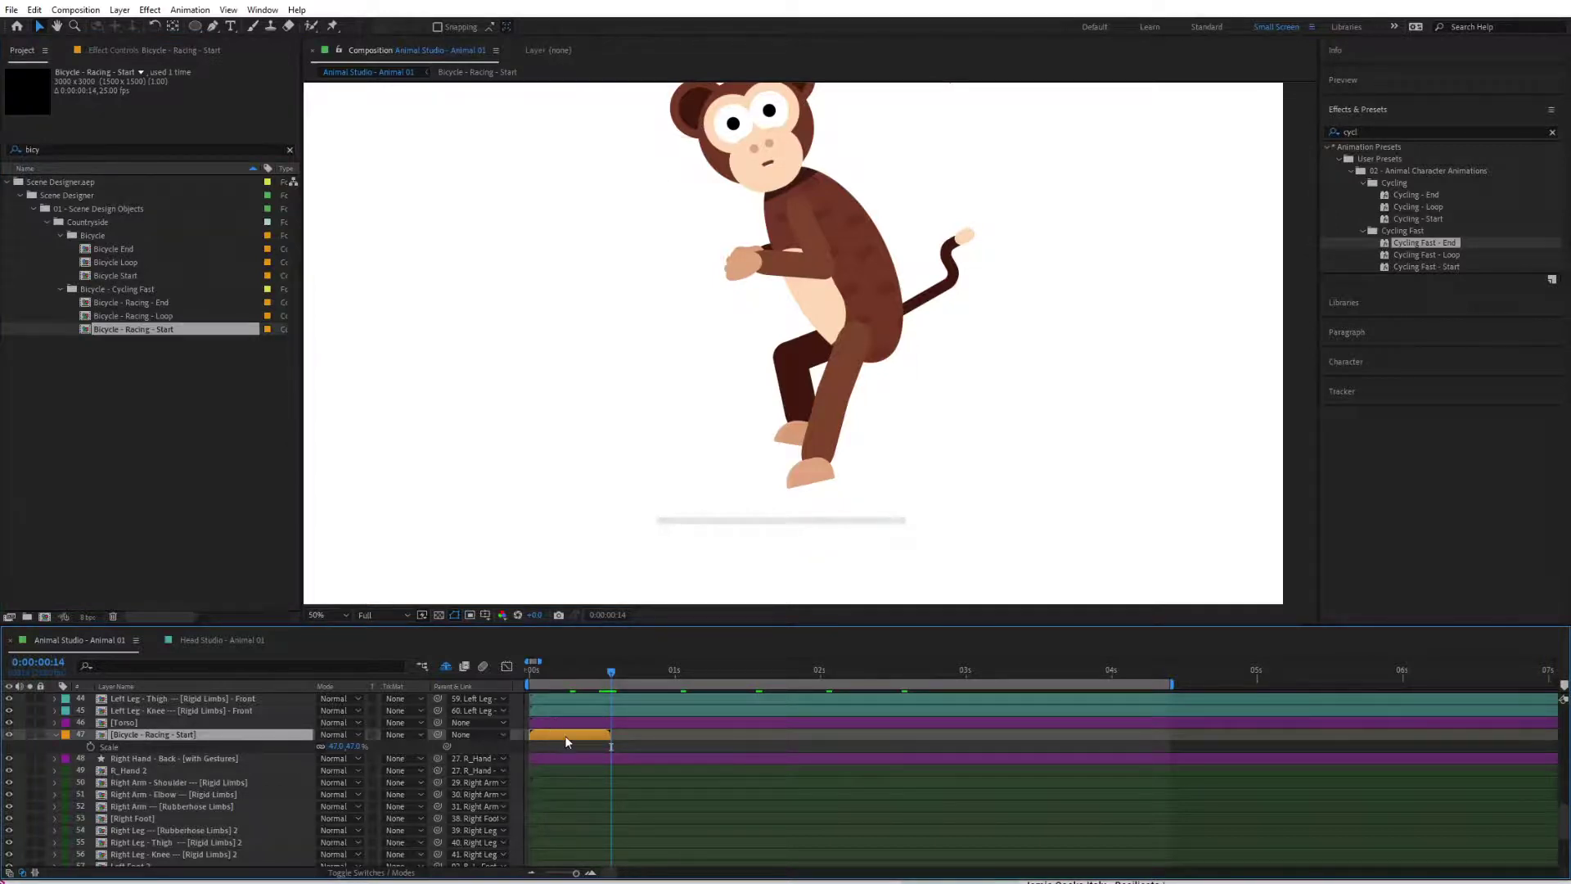
pyautogui.click(35, 10)
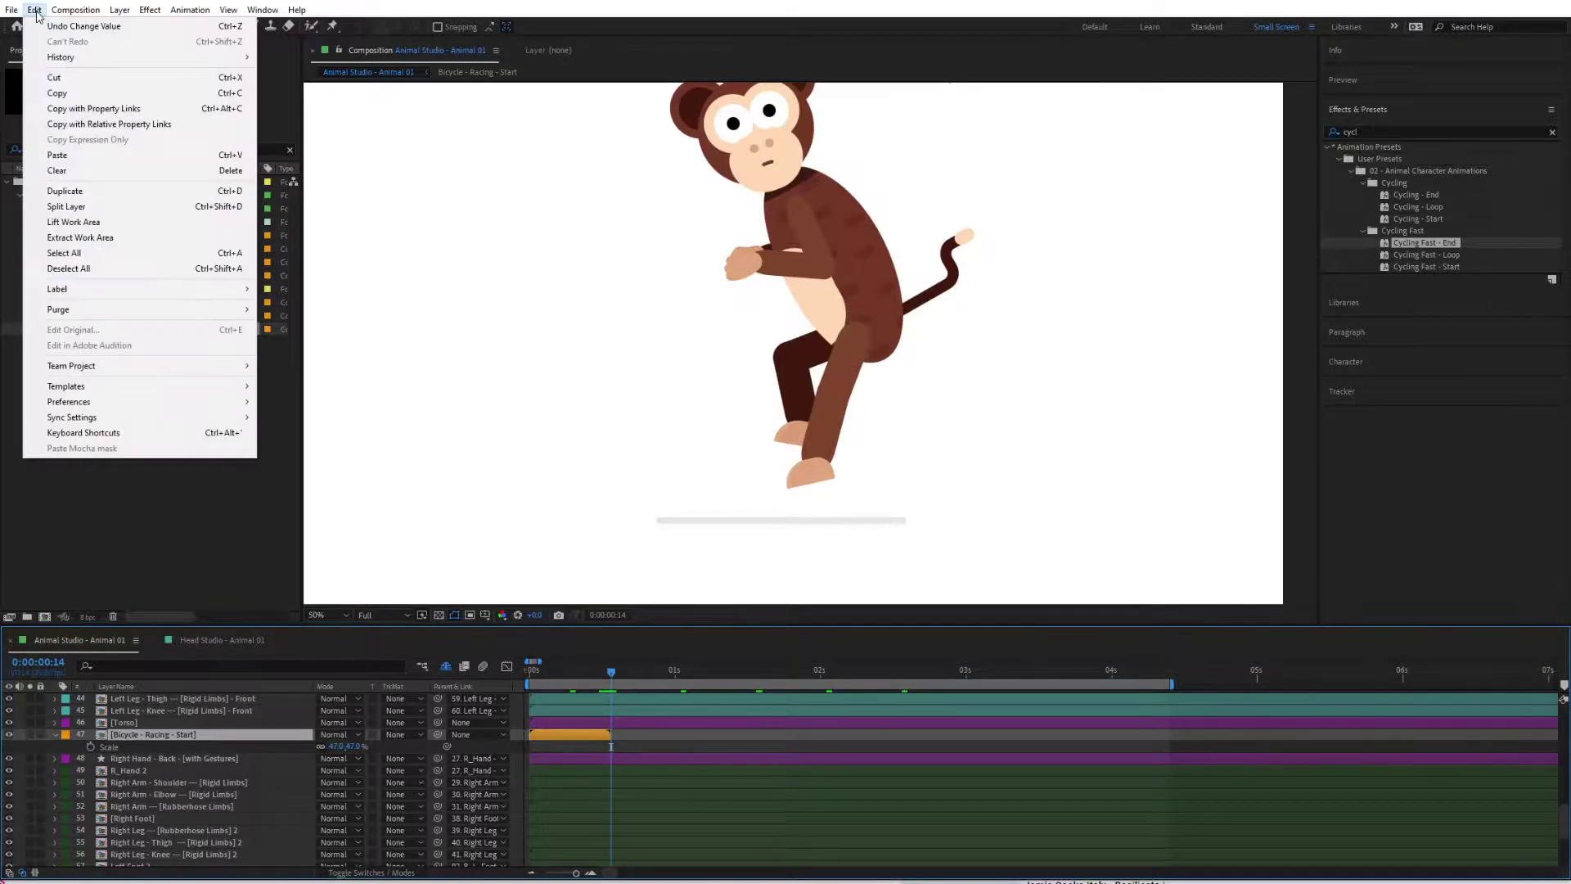
pyautogui.click(86, 192)
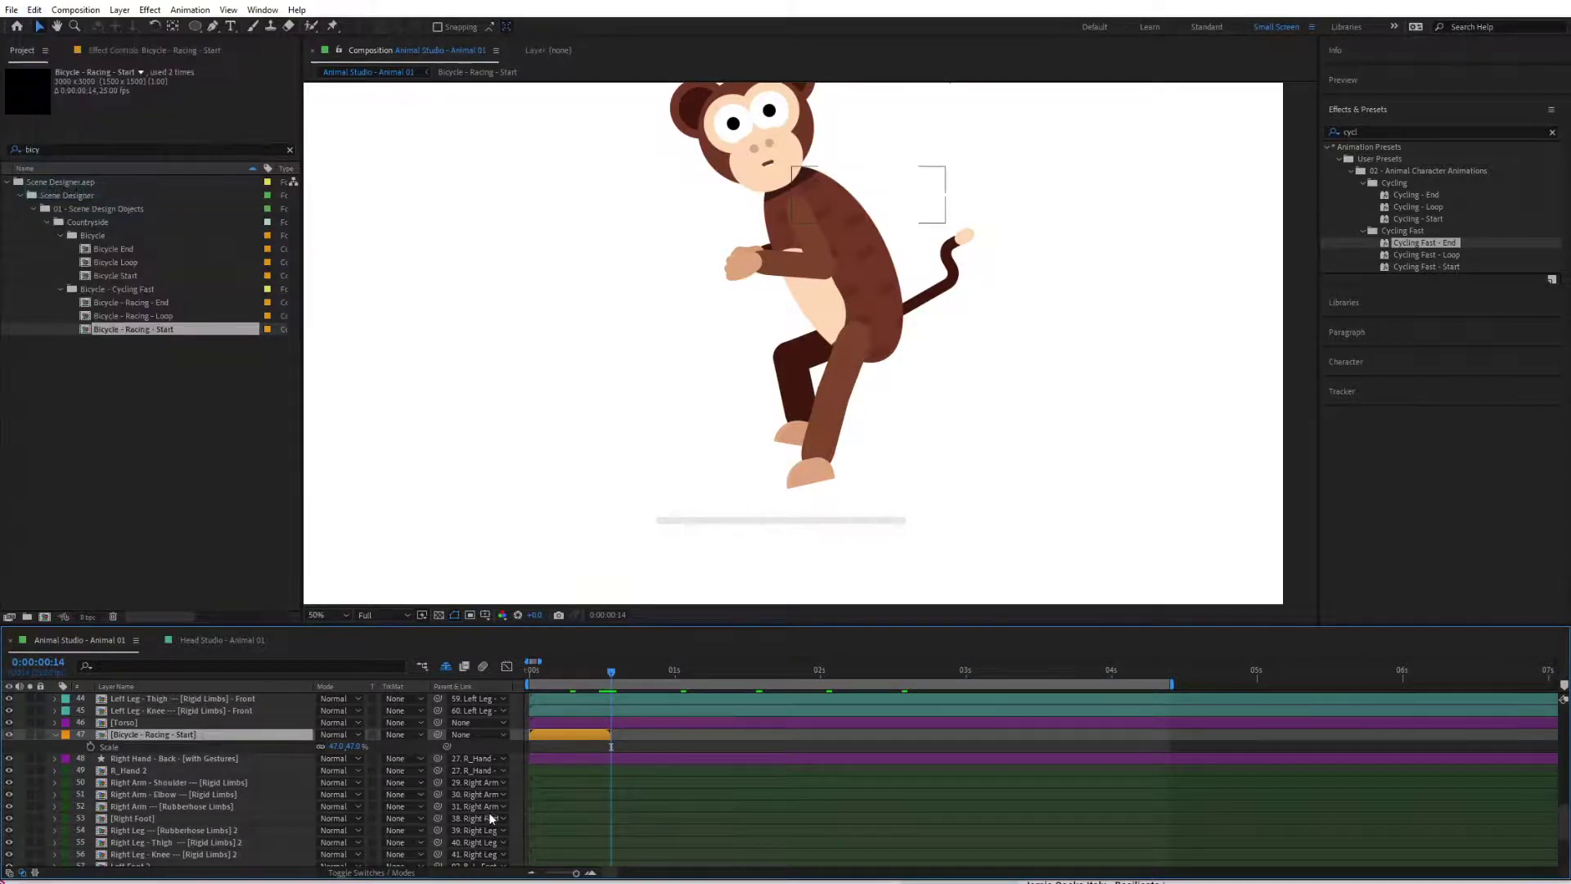
# - Replace the duplicated bicycle layer with the Bicycle - Racing - Loop composition and shift it to begin at 0:00:00:14
pyautogui.click(125, 317)
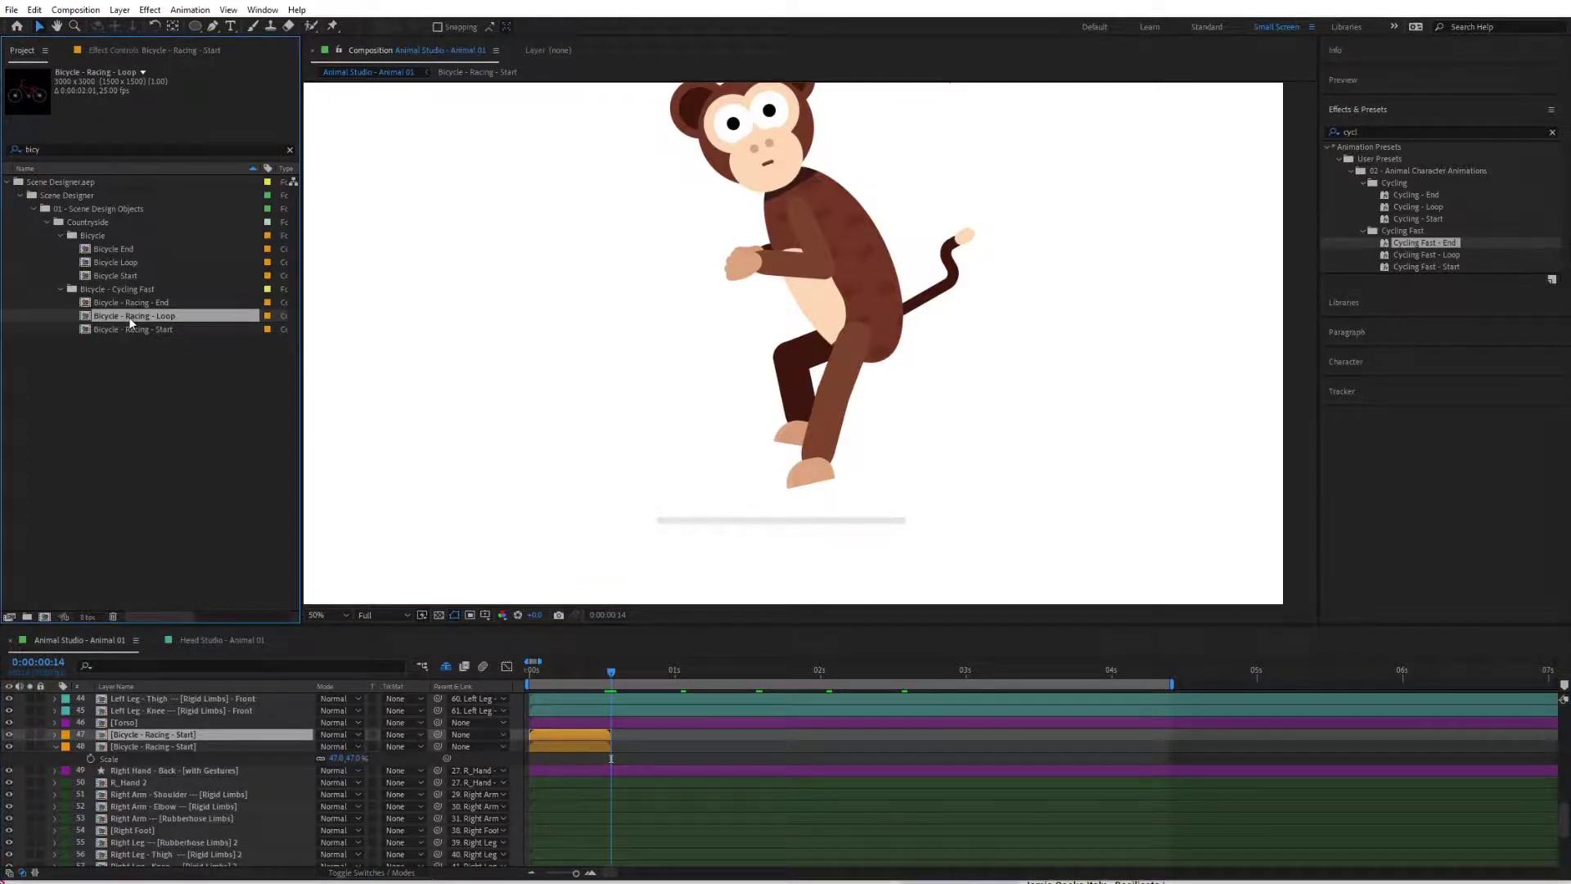
pyautogui.moveTo(130, 319); pyautogui.dragTo(563, 738)
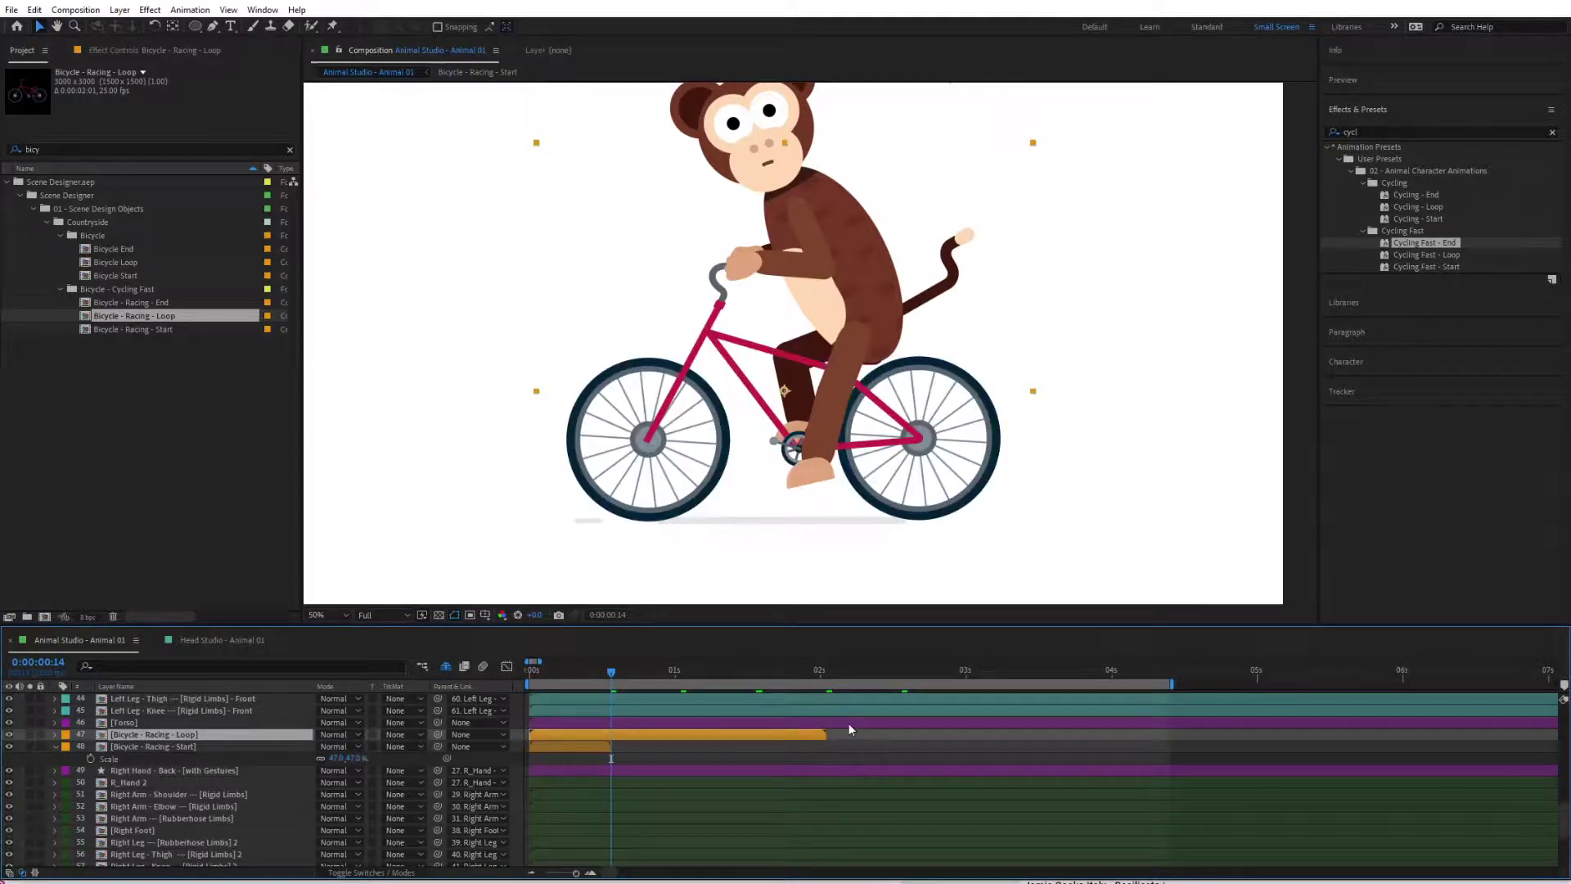
pyautogui.moveTo(573, 735); pyautogui.dragTo(641, 741)
pyautogui.moveTo(645, 737); pyautogui.dragTo(652, 737)
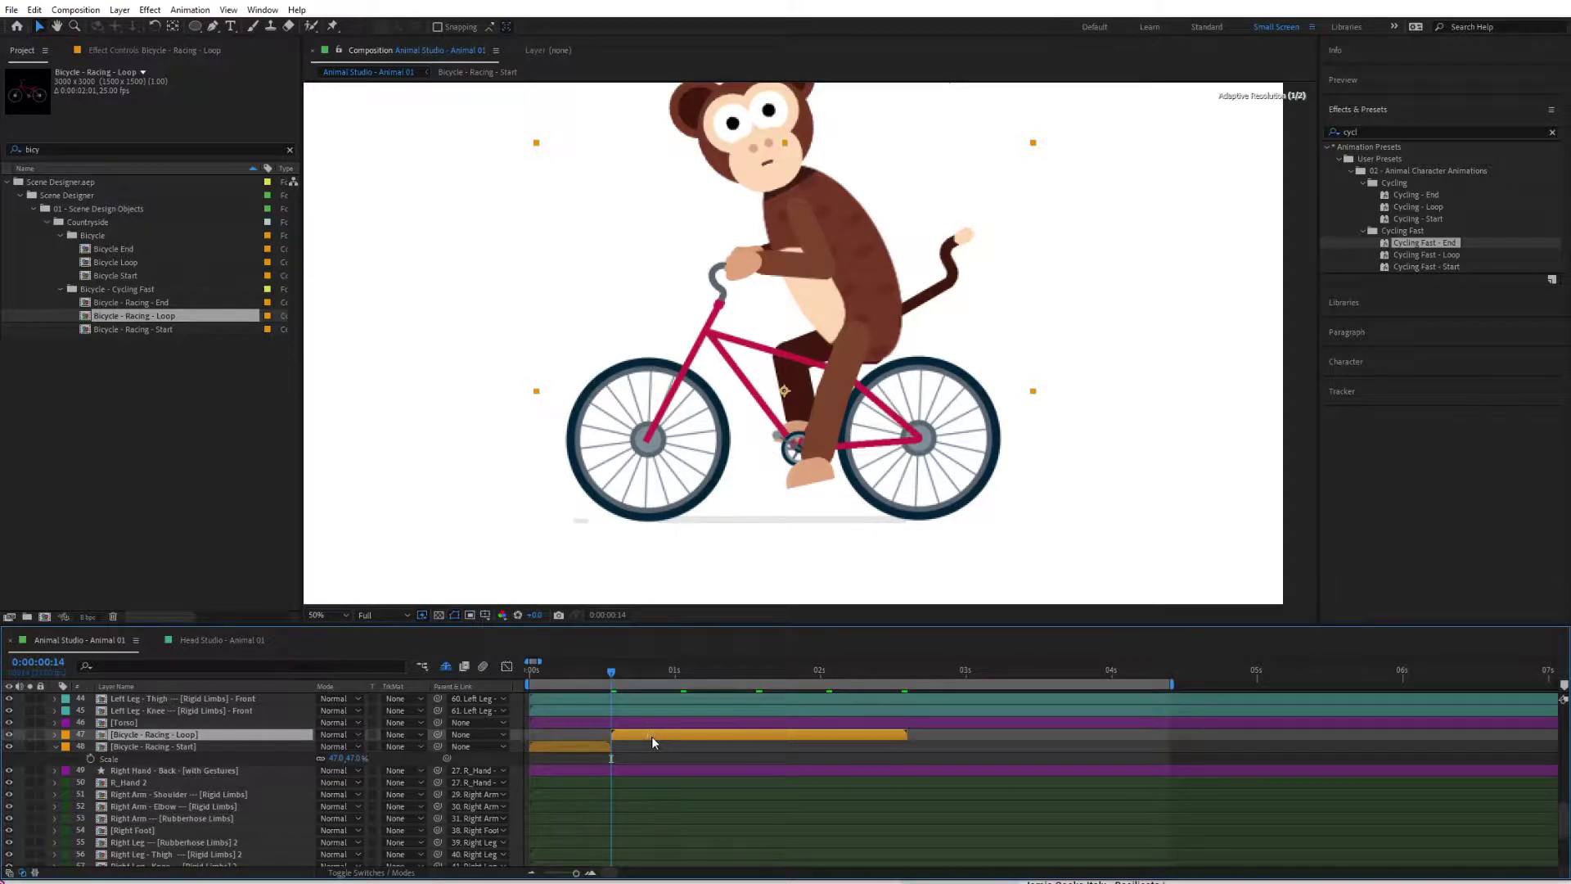
# - Duplicate the Bicycle - Racing - Loop layer with the current time at its end, 0:00:02:15
pyautogui.click(905, 676)
pyautogui.click(909, 673)
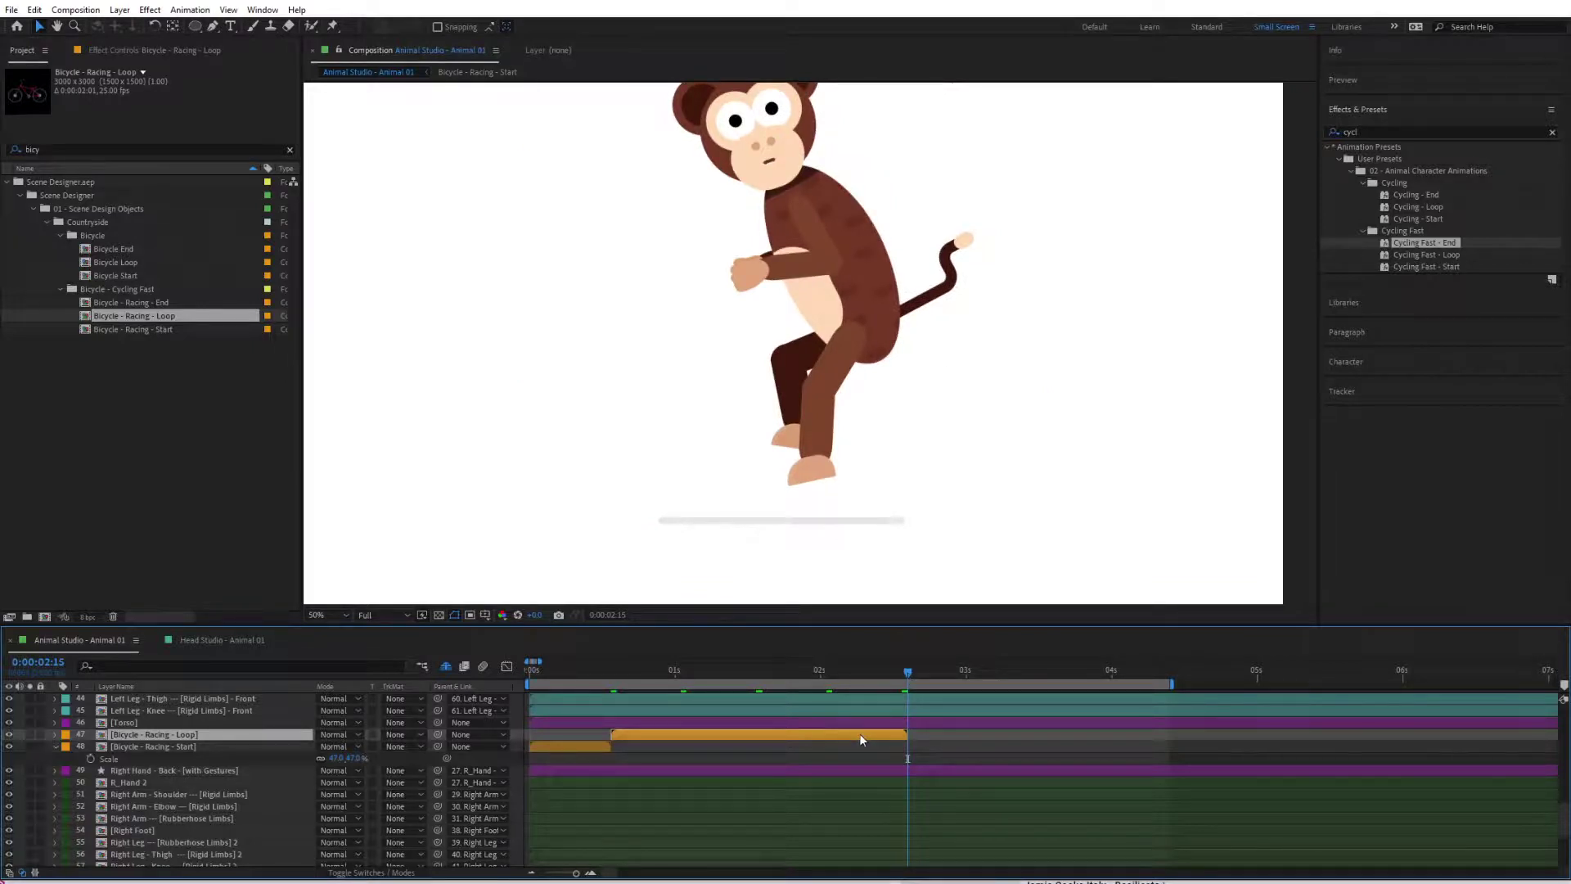
pyautogui.hotkey('ctrl', 'd')
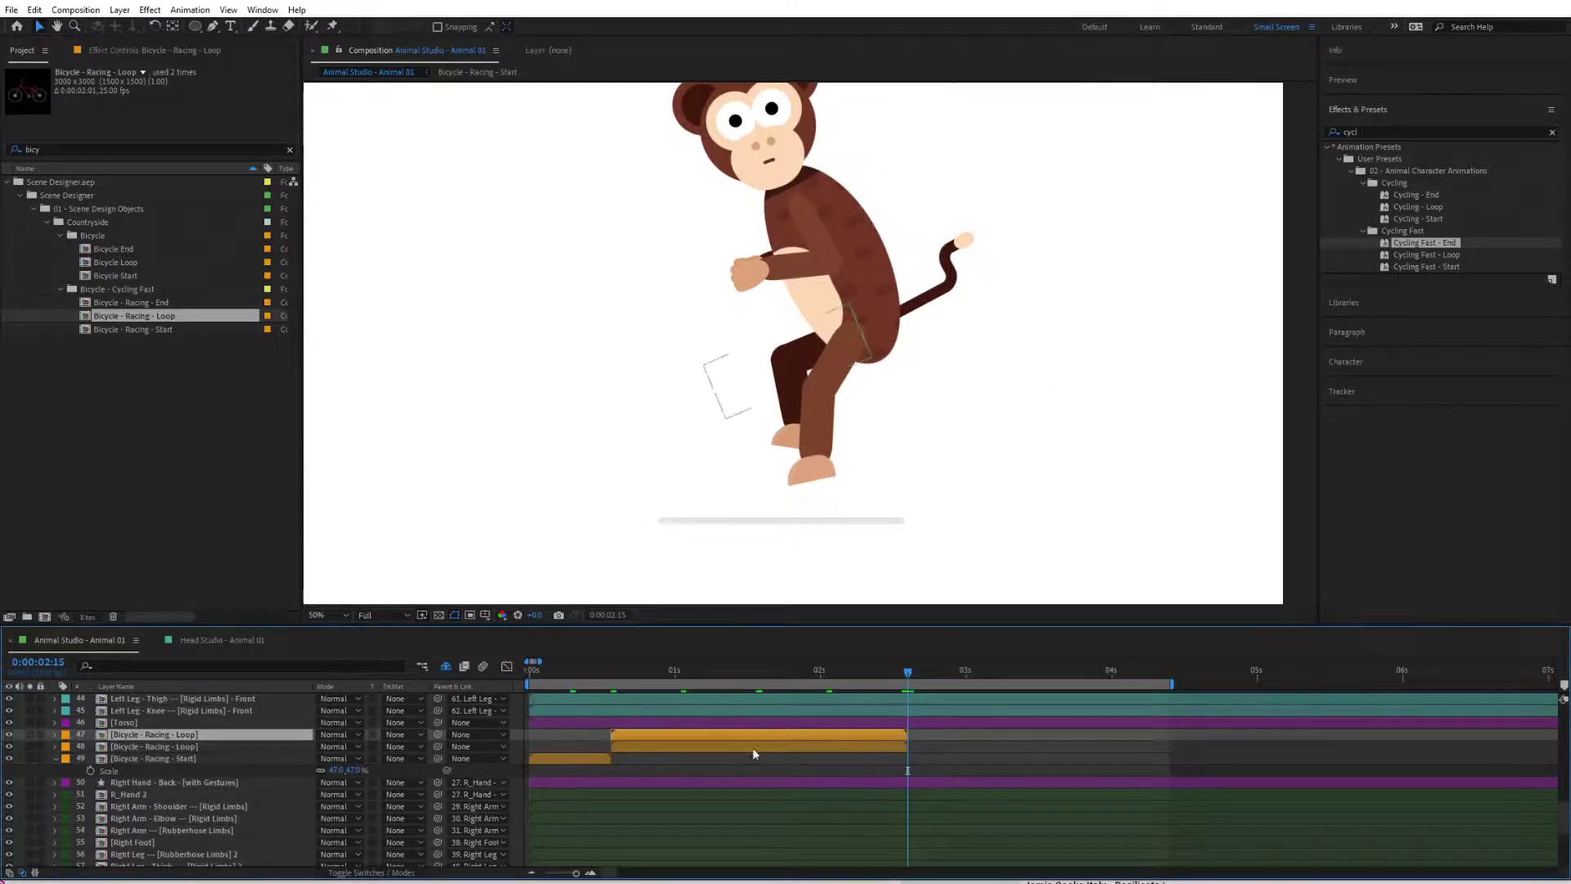
# - Replace the duplicated loop layer with Bicycle - Racing - End, beginning at 0:00:02:15, and scrub through the ending
pyautogui.click(149, 332)
pyautogui.click(144, 302)
pyautogui.moveTo(121, 304)
pyautogui.mouseDown()
pyautogui.moveTo(680, 735)
pyautogui.moveTo(922, 733)
pyautogui.mouseUp()
pyautogui.click(921, 673)
pyautogui.click(934, 671)
pyautogui.click(960, 673)
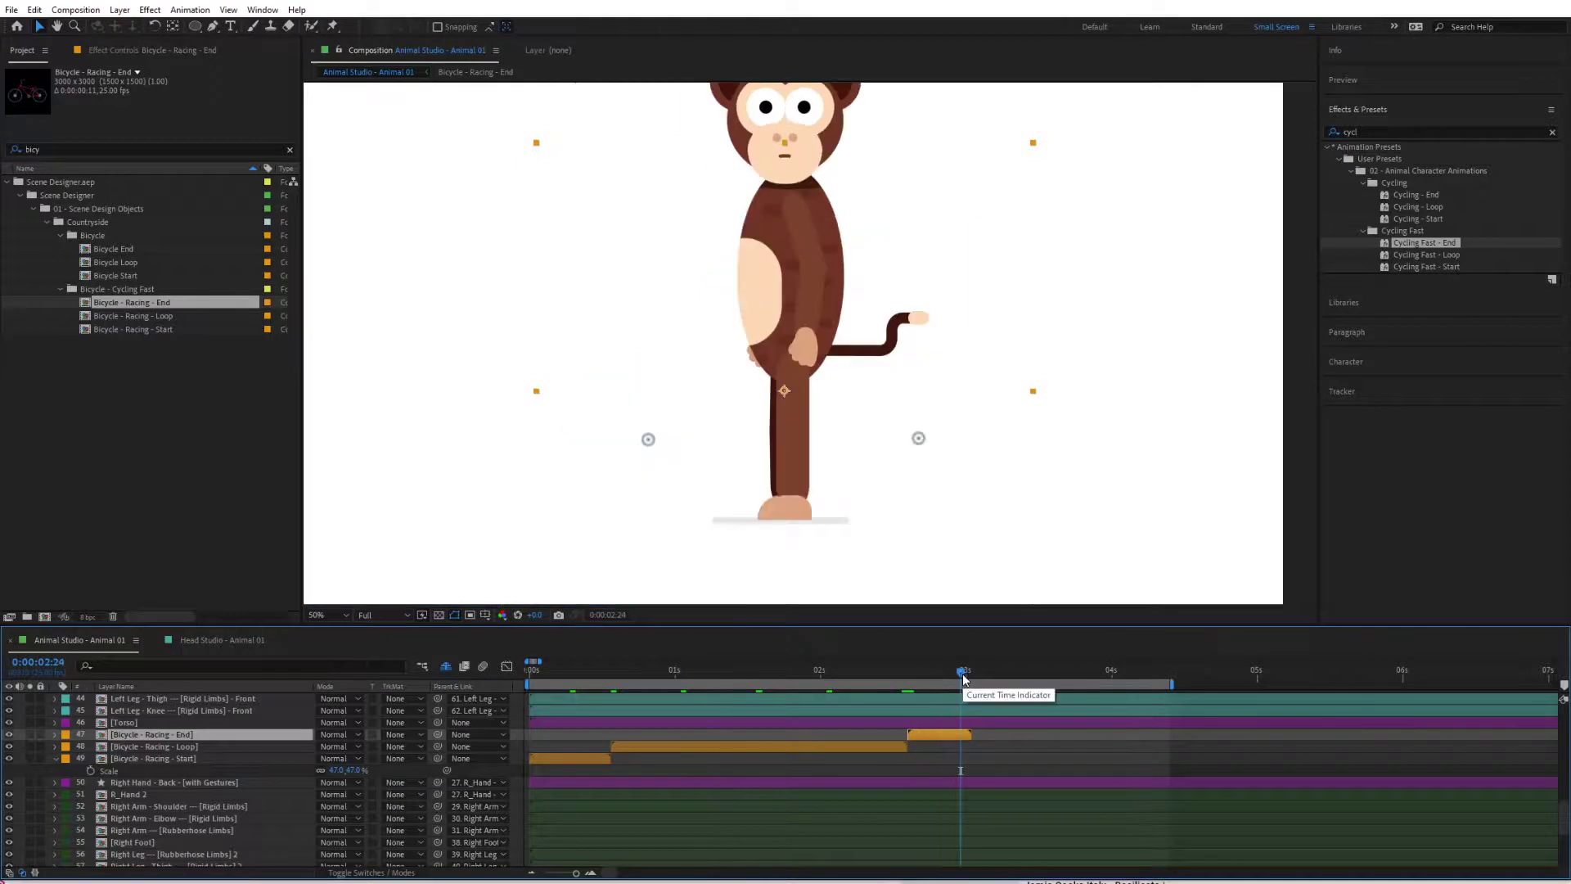
# - Hide the character's Shadow layer while viewing the cycling pose at 0:00:01:11
pyautogui.click(739, 673)
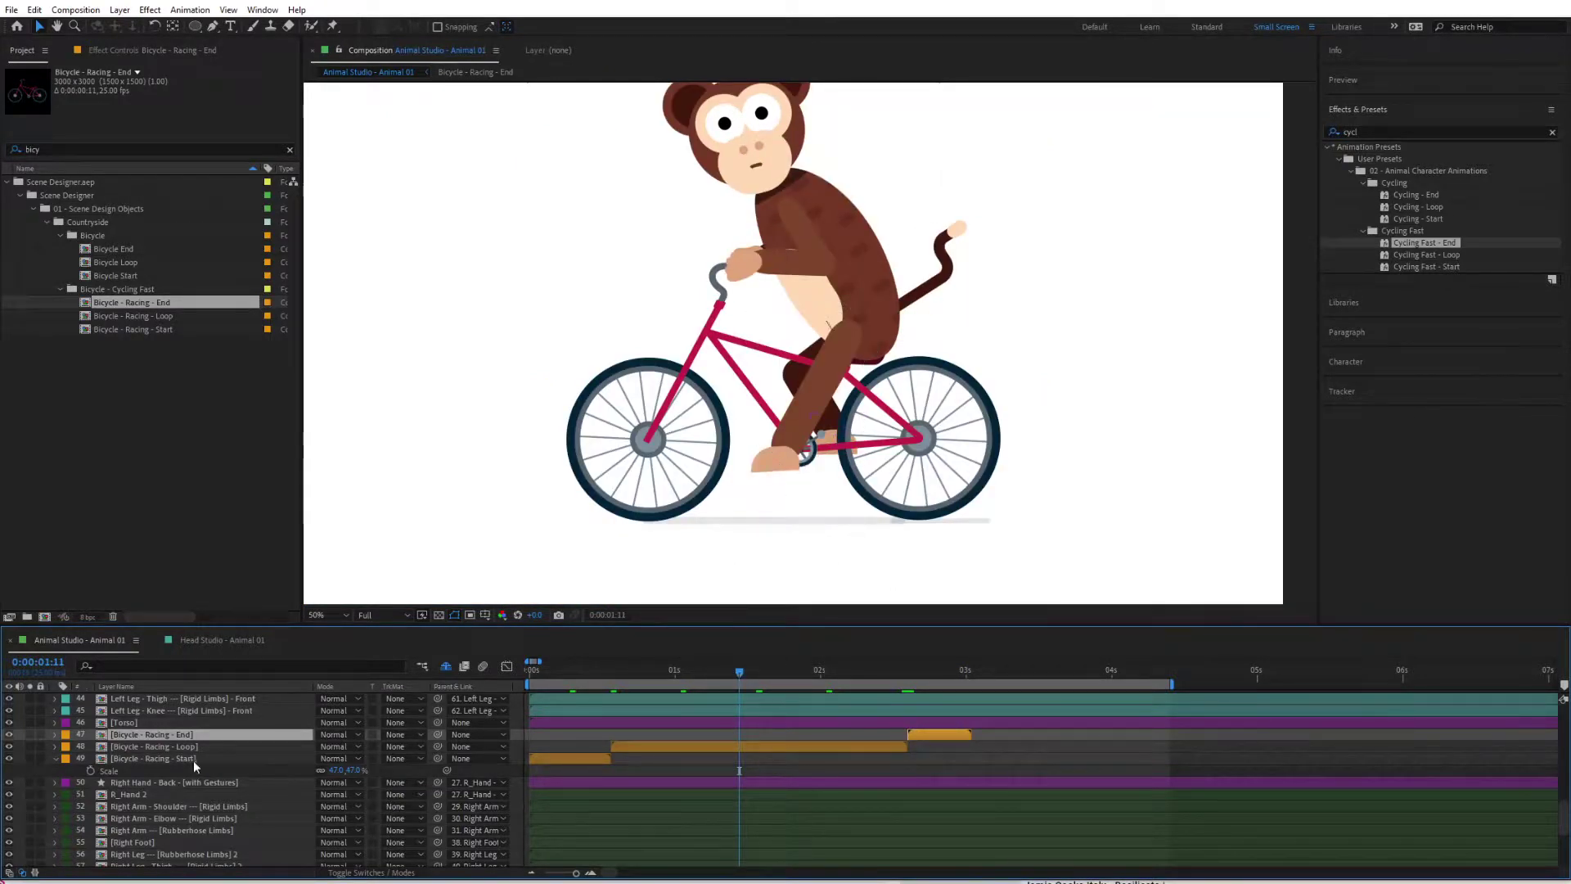
pyautogui.scroll(-4, 204, 785)
pyautogui.click(68, 851)
pyautogui.click(9, 860)
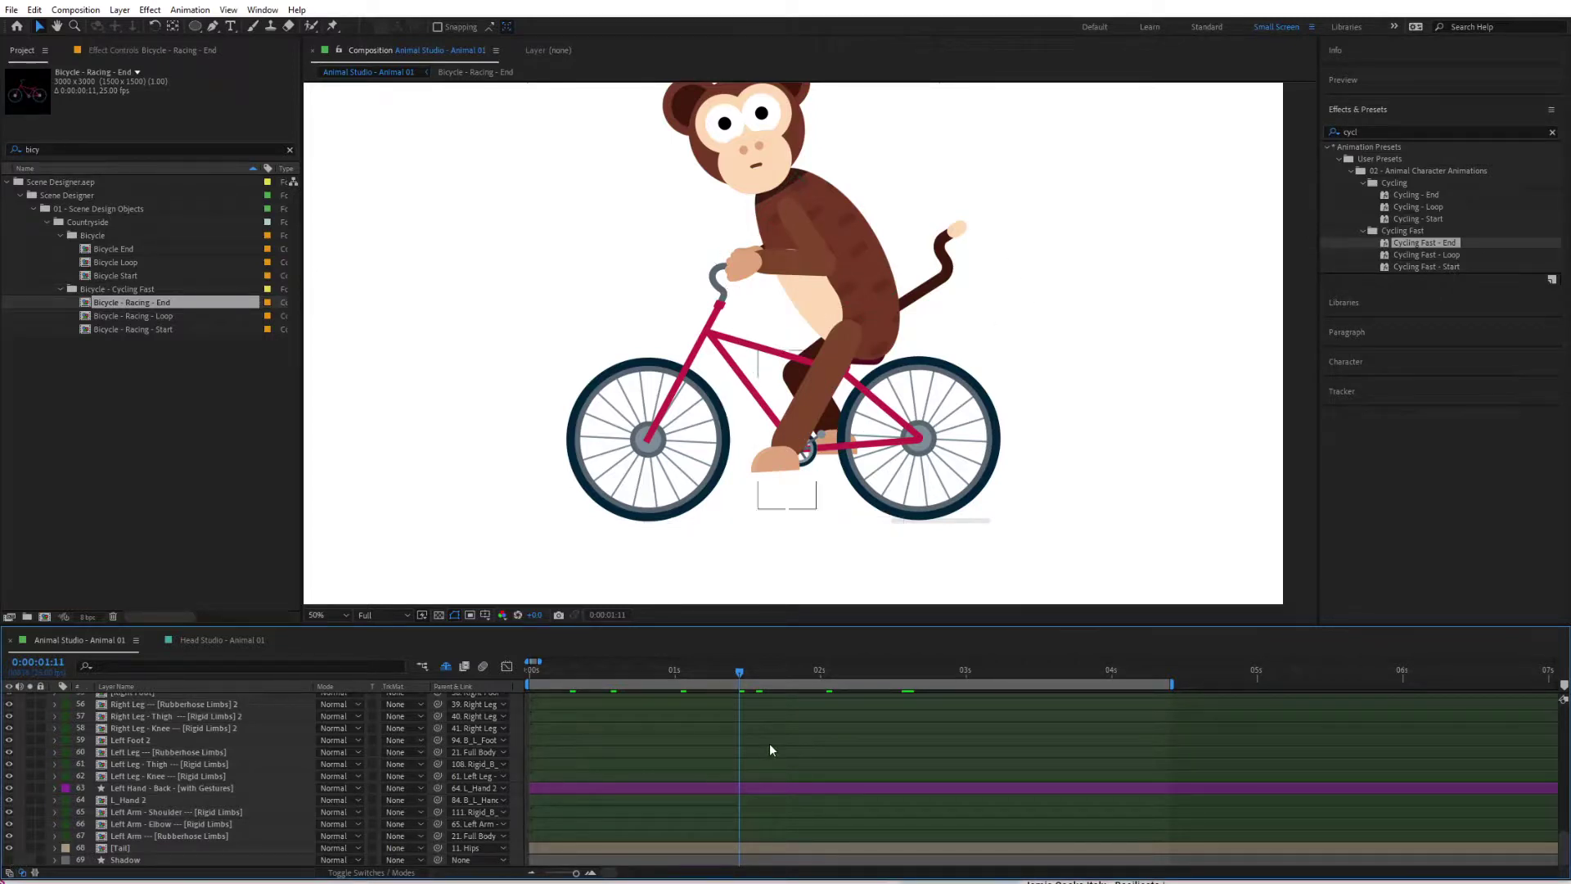
# - Set the work area to end at 0:00:03:01, where the Bicycle - Racing - End layer finishes
pyautogui.scroll(7, 770, 743)
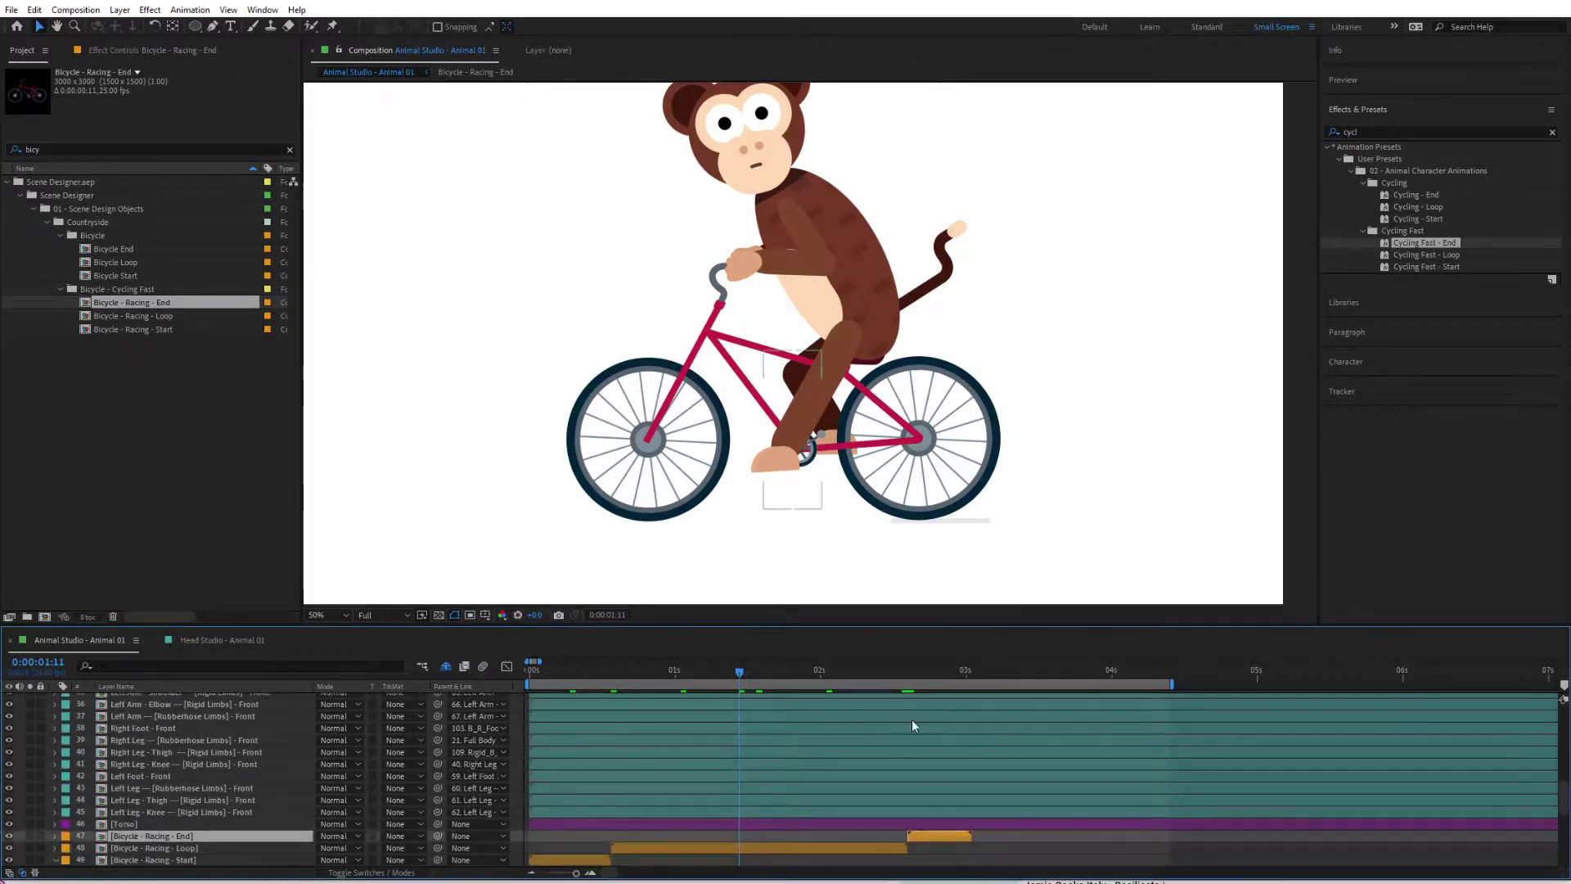
pyautogui.click(971, 675)
pyautogui.press('n')
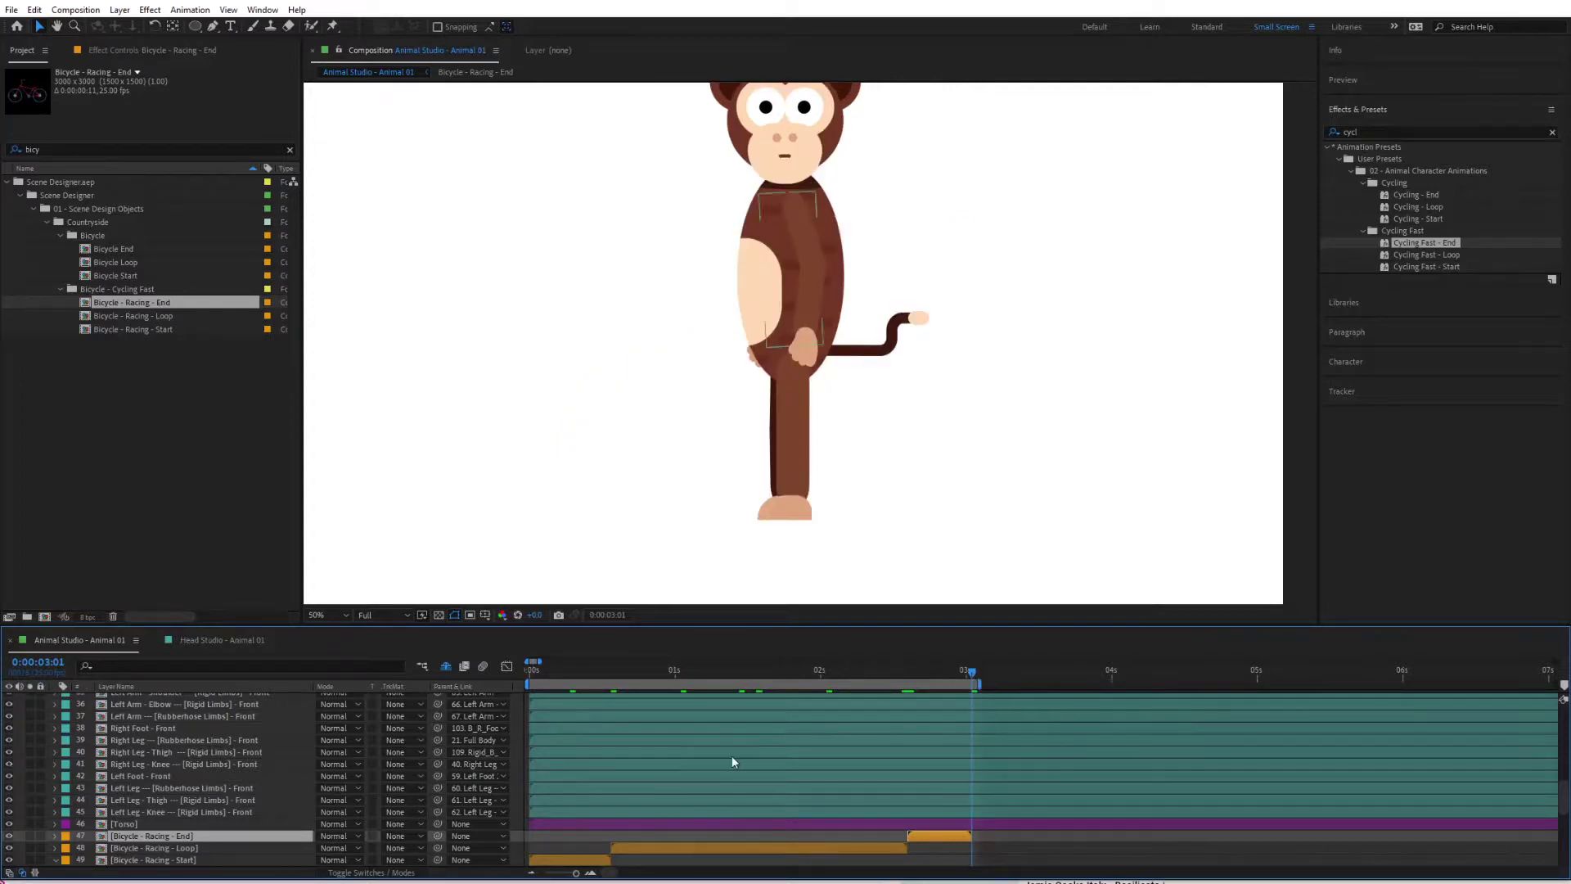
# - Reveal the keyframes of the Character Animation Suite layer and review them from the start of the timeline
pyautogui.scroll(12, 711, 782)
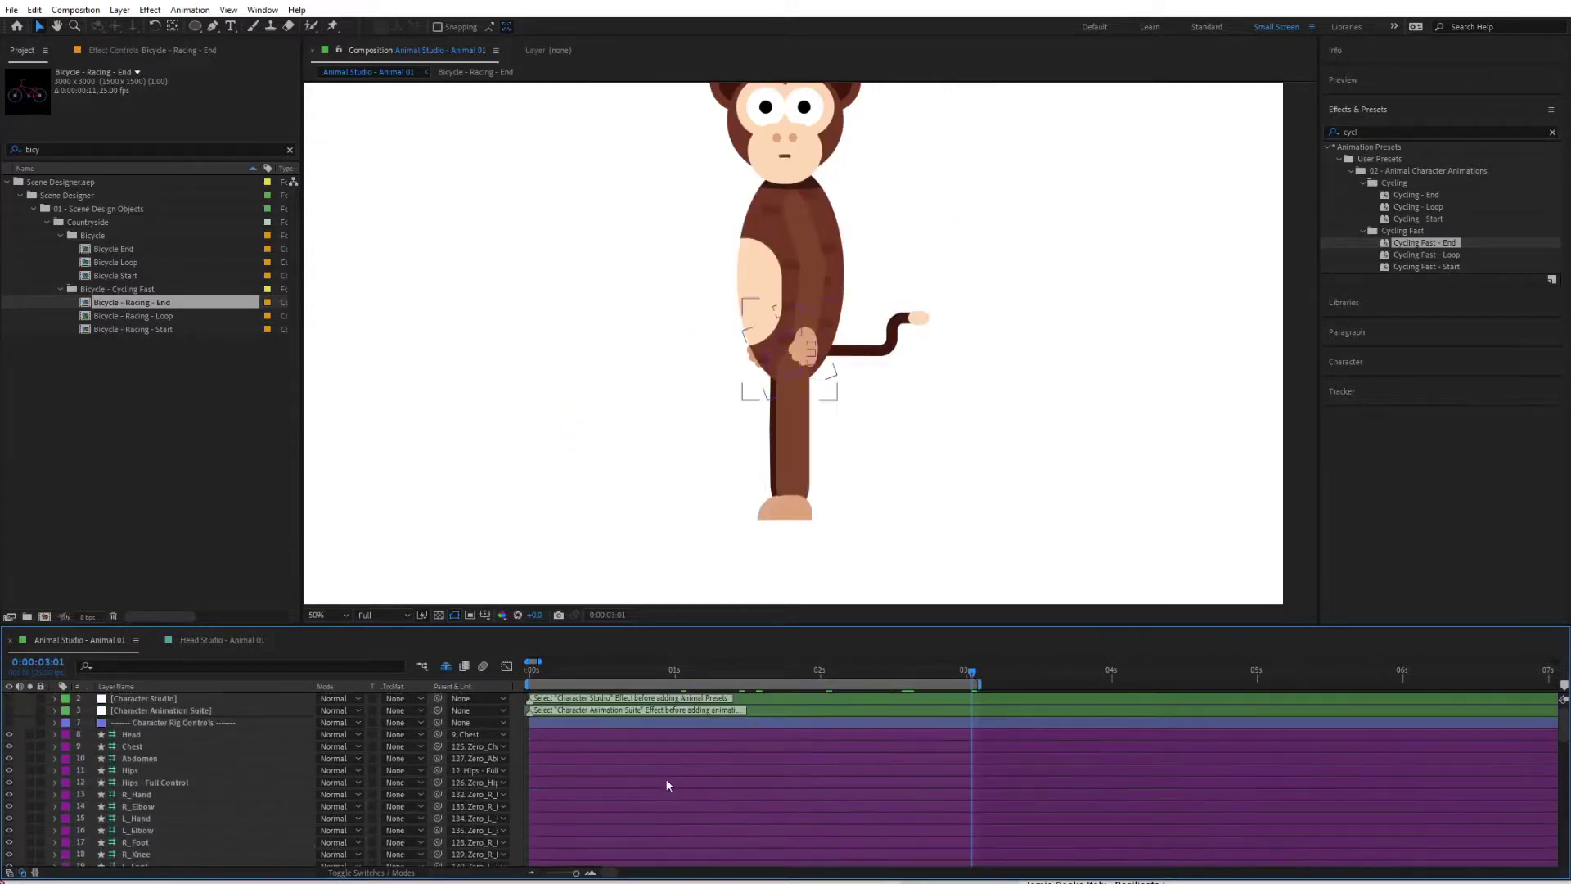
pyautogui.click(792, 709)
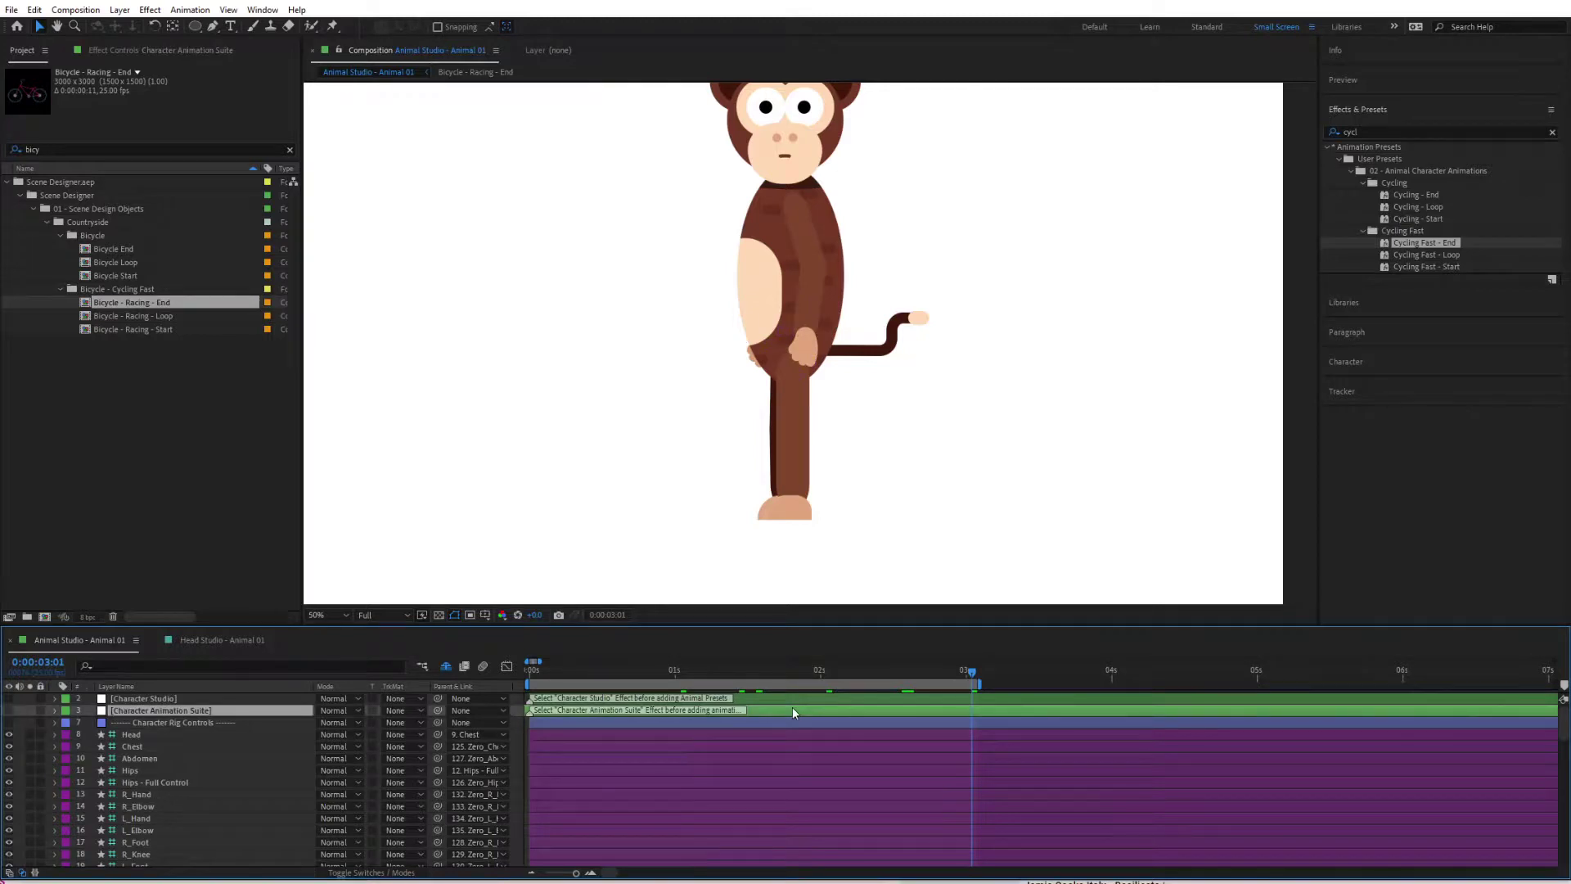
pyautogui.press('u')
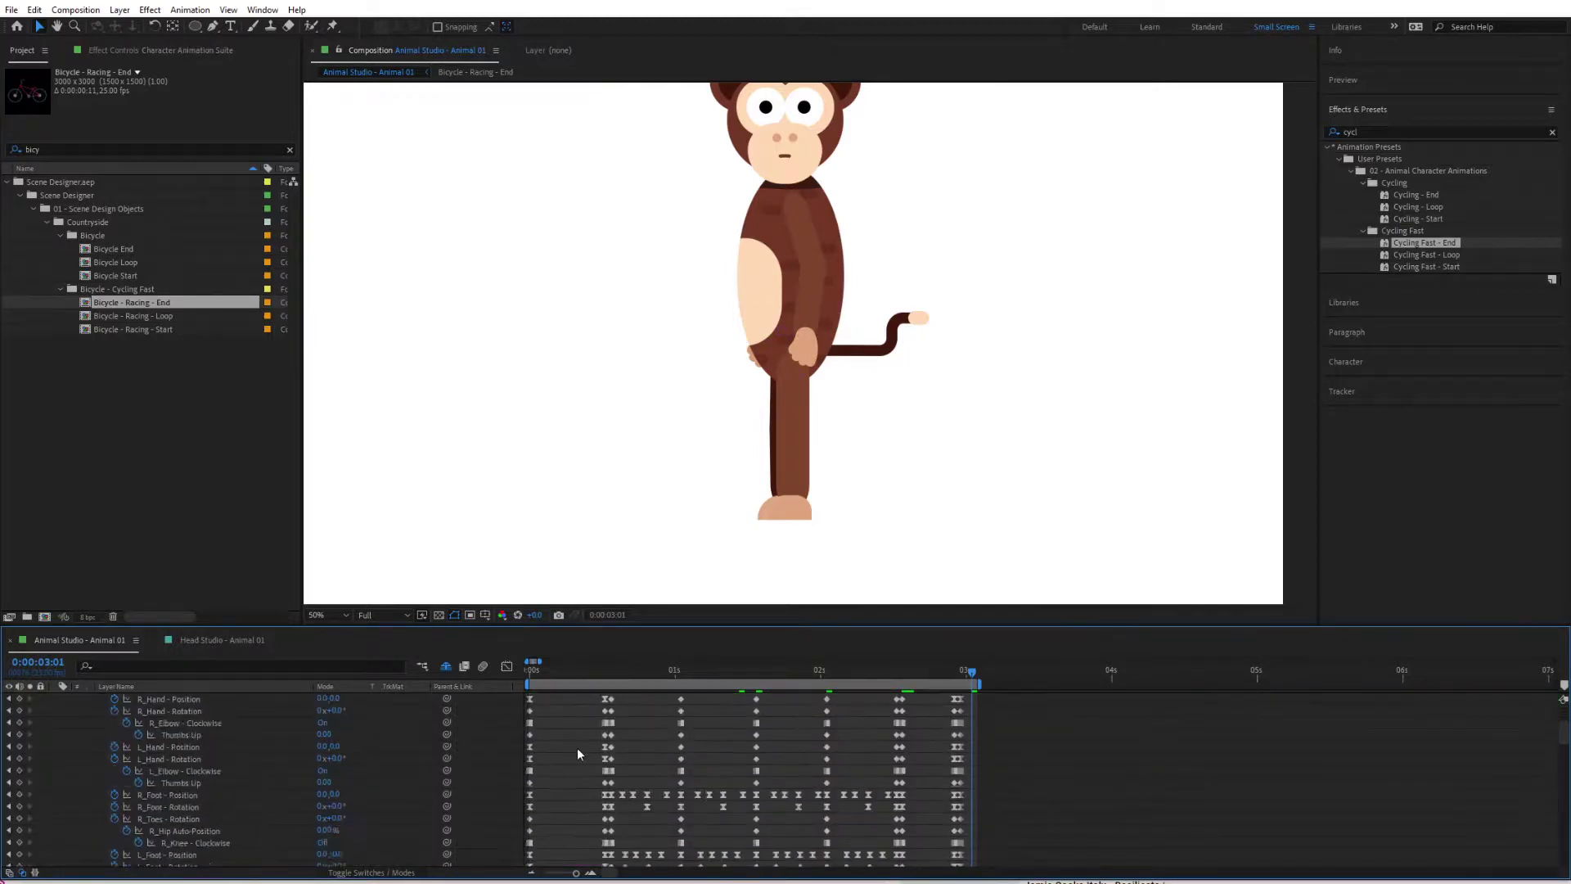
pyautogui.scroll(-5, 576, 748)
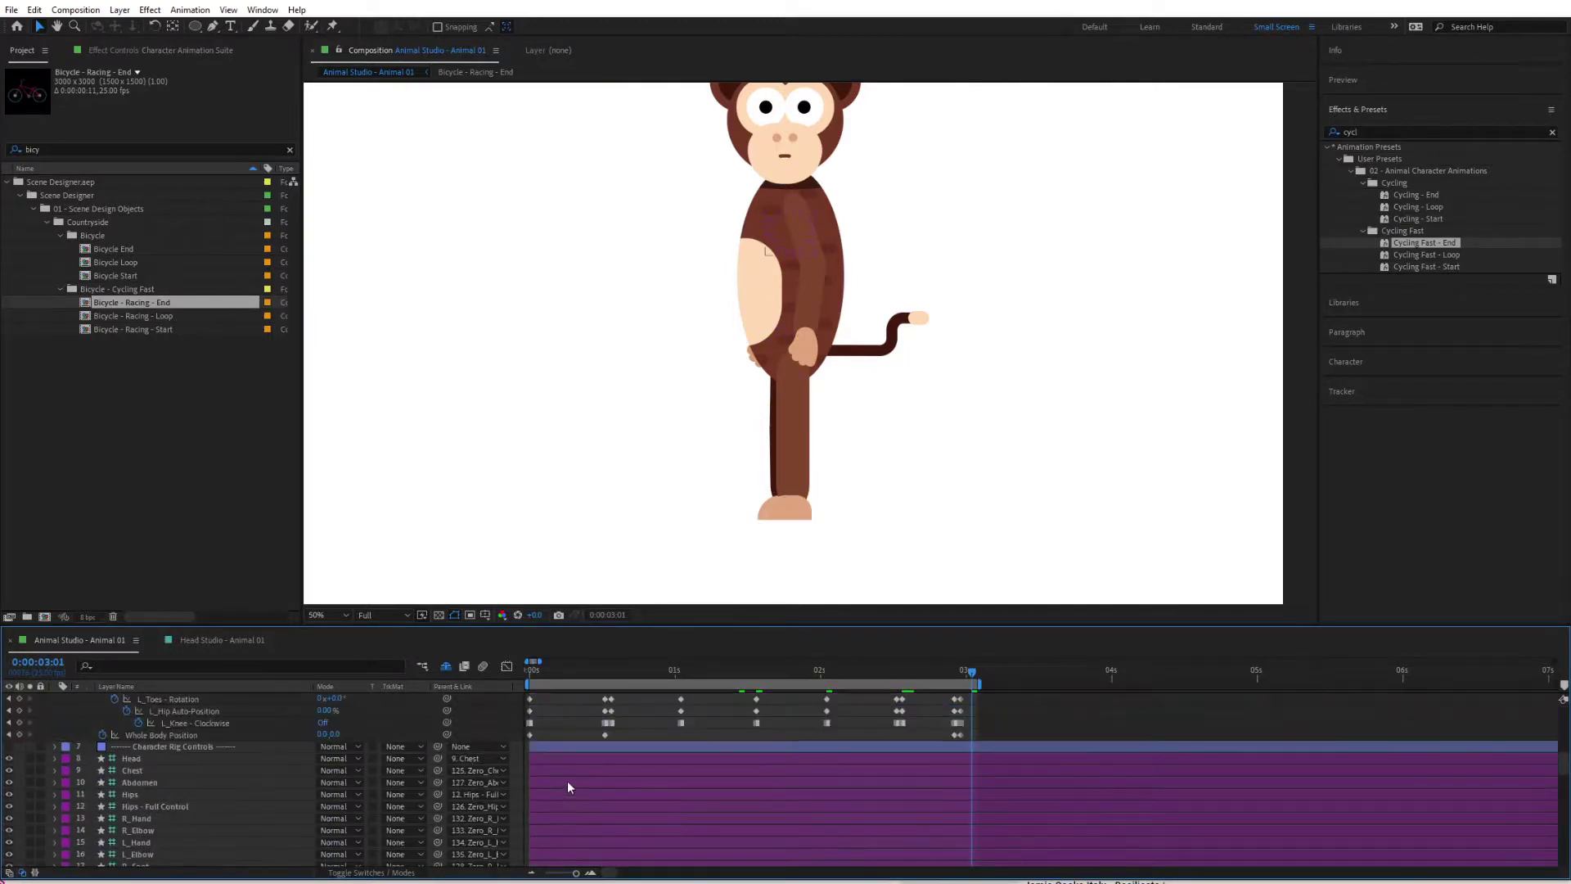
pyautogui.scroll(5, 564, 769)
pyautogui.click(529, 671)
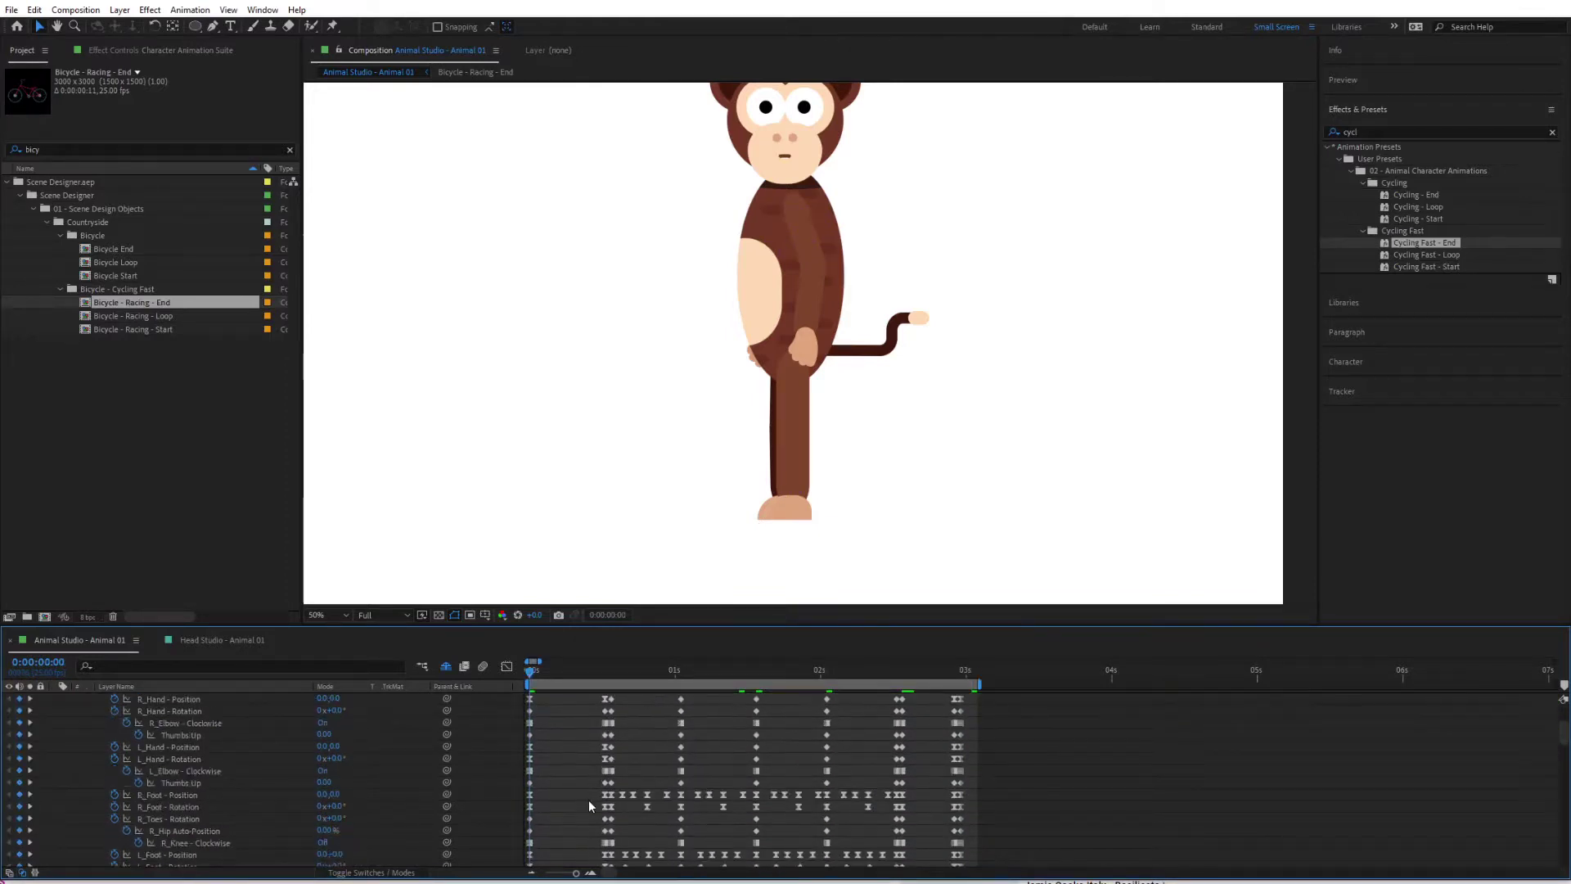
# - Compare the Bicycle - Racing - Start and Loop layers with the character's keyframes, then collapse the Character Animation Suite properties
pyautogui.scroll(-10, 587, 800)
pyautogui.scroll(-5, 557, 782)
pyautogui.click(548, 743)
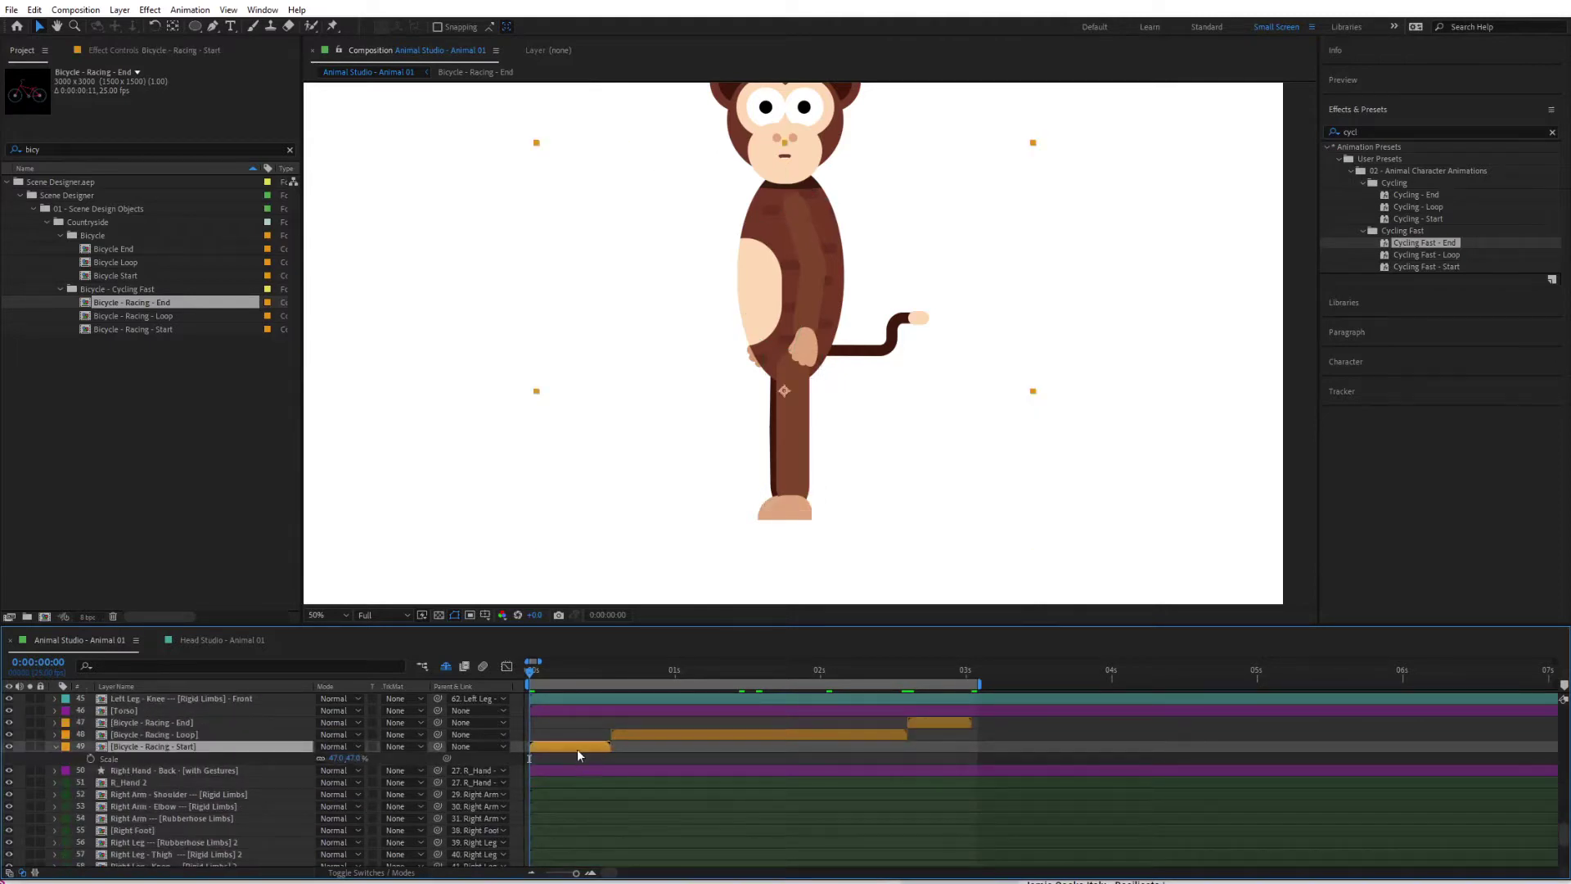
pyautogui.click(615, 675)
pyautogui.click(636, 733)
pyautogui.scroll(10, 667, 728)
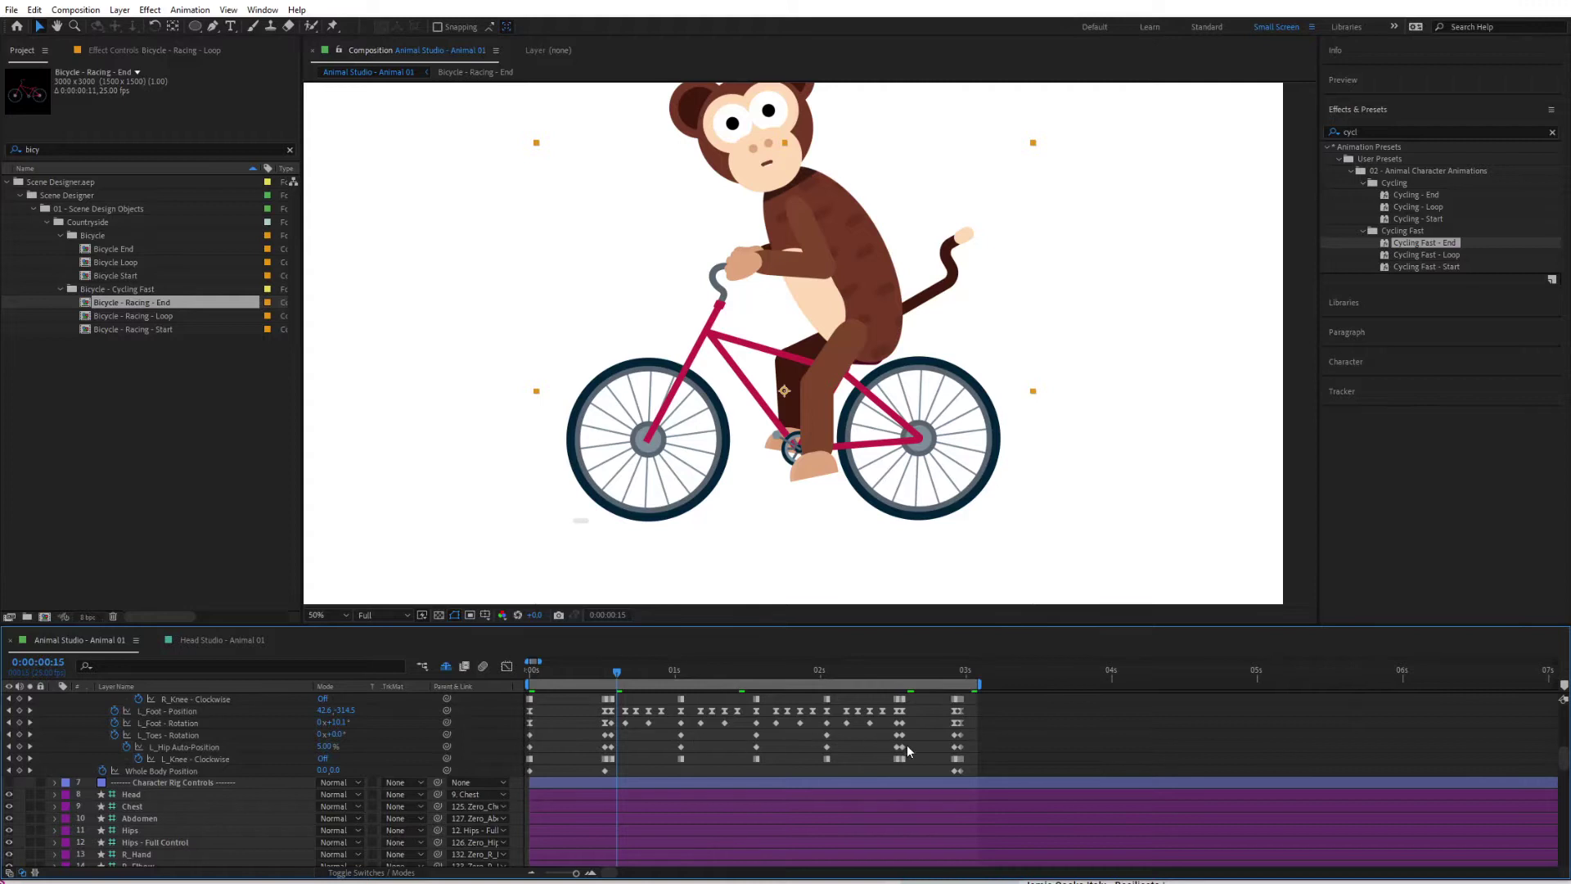
pyautogui.scroll(5, 576, 771)
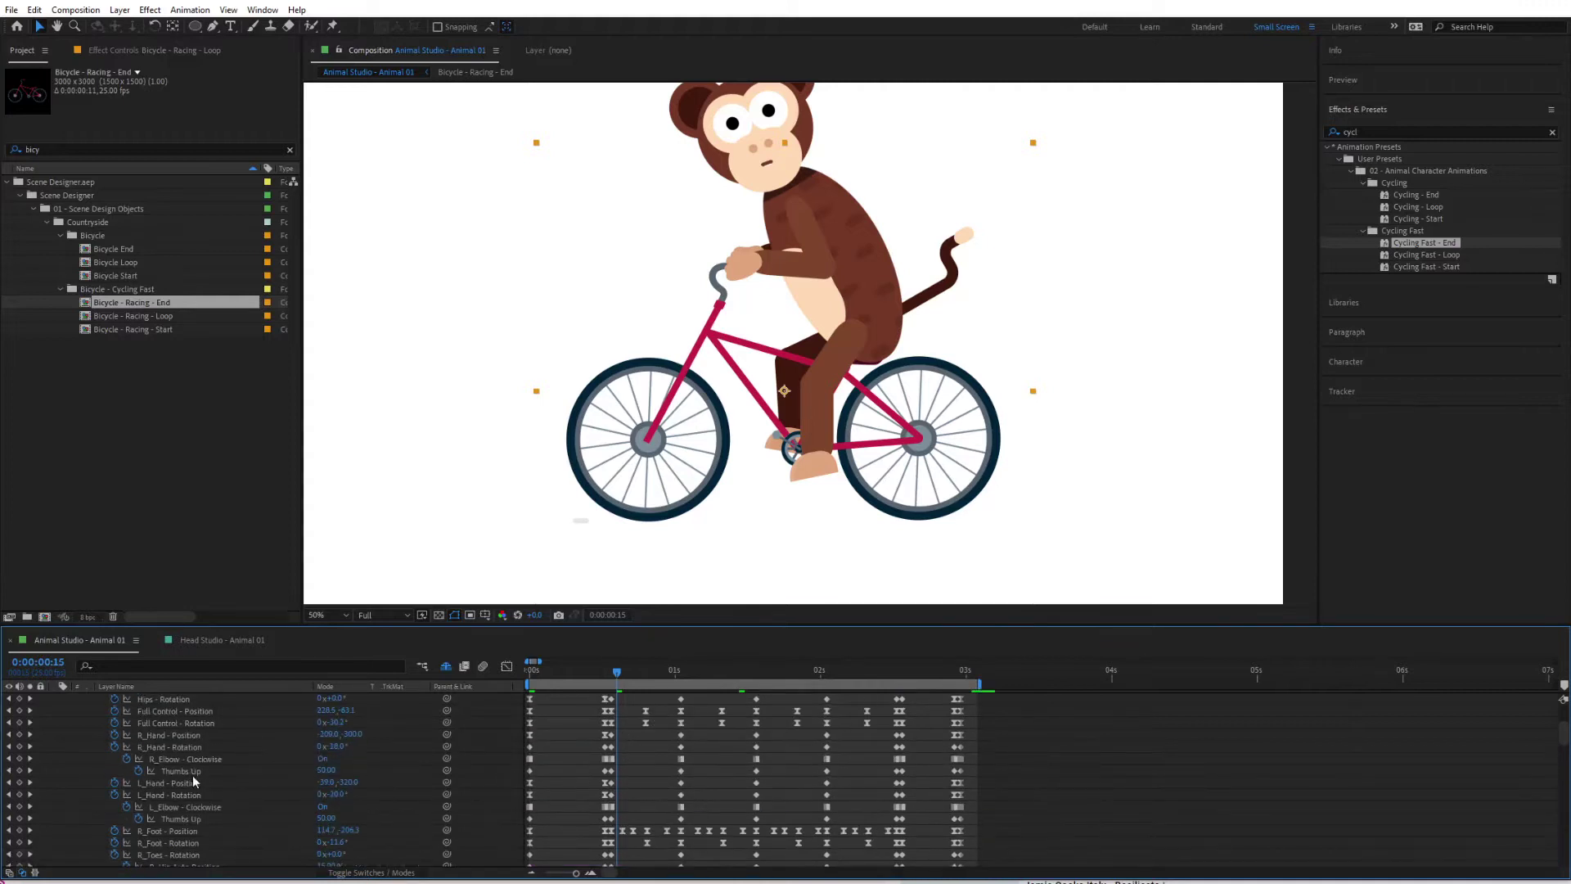
pyautogui.scroll(3, 194, 782)
pyautogui.click(57, 713)
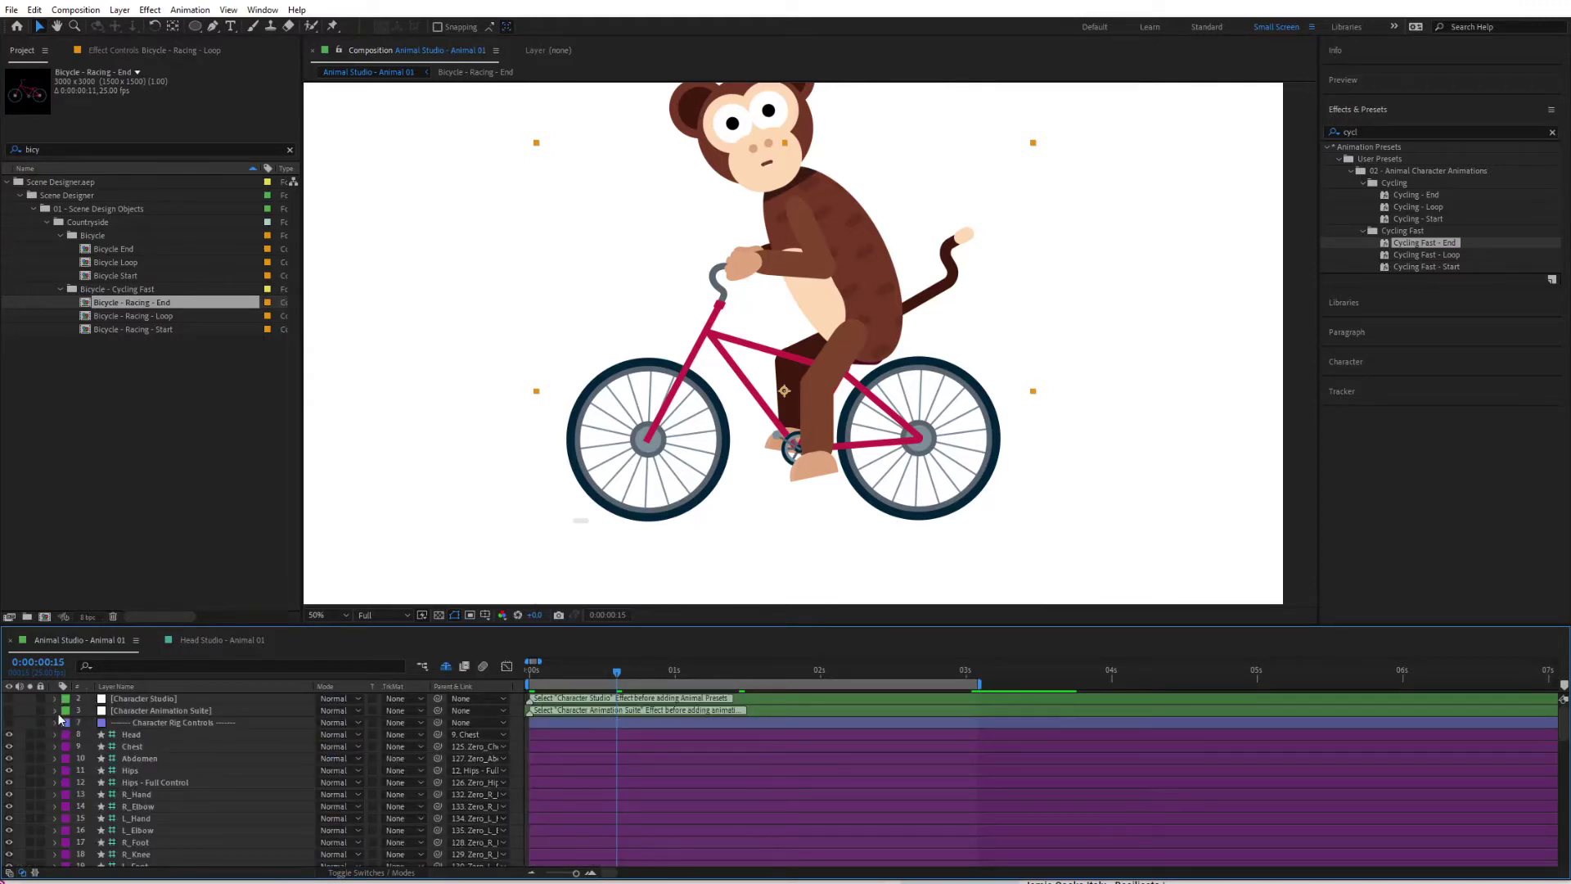